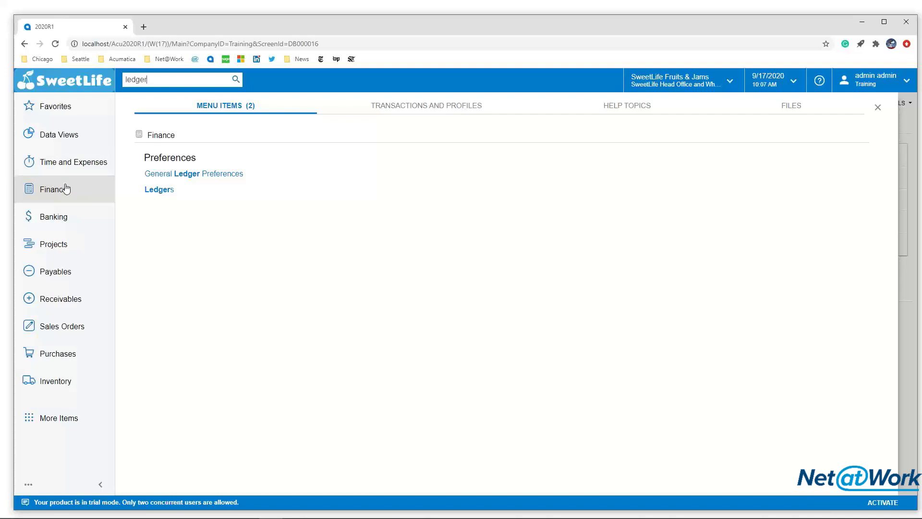
- Open the BUDGETOPT ledger from the Ledgers list in the Finance area
left_click(67, 188)
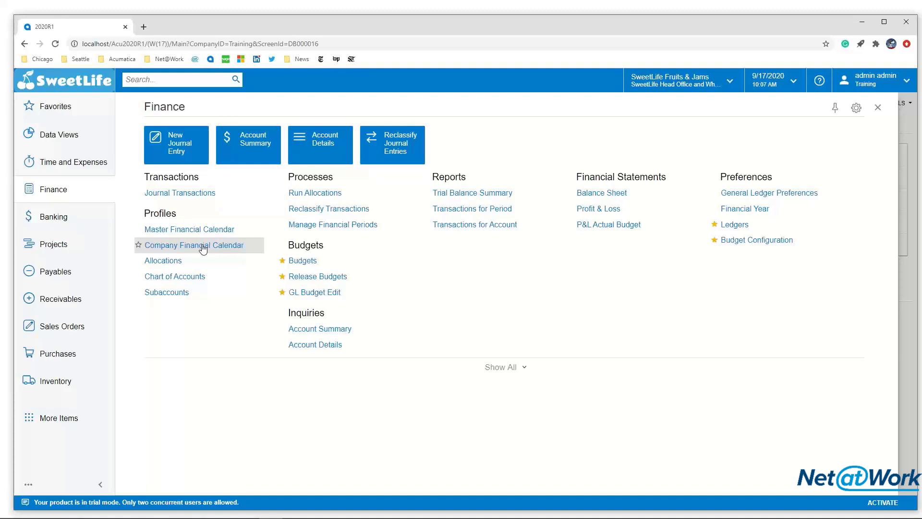
left_click(203, 246)
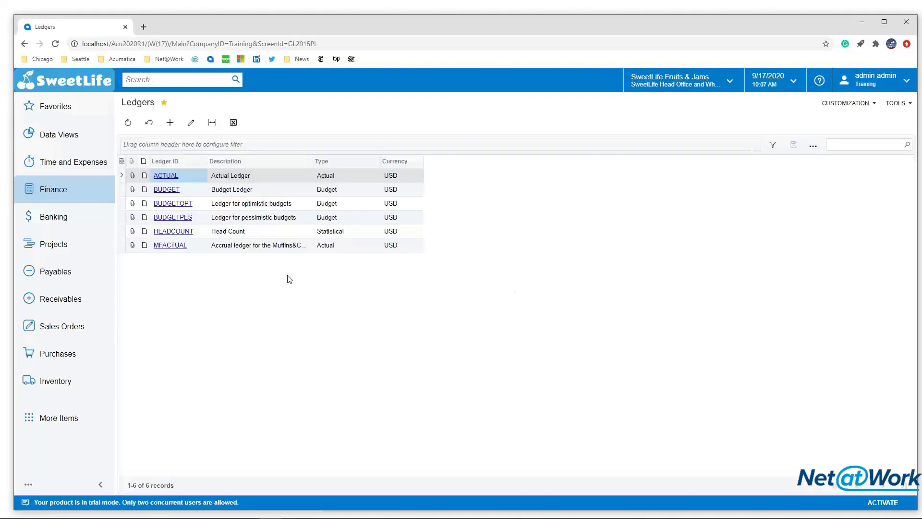
left_click(188, 205)
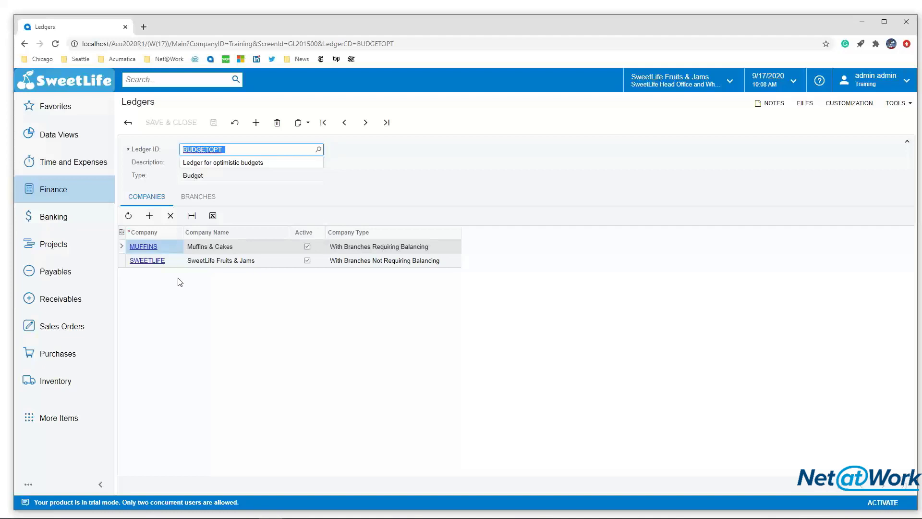
- Review the branches linked to the BUDGETOPT ledger and the available company branches, and return to the ledger's companies
left_click(198, 197)
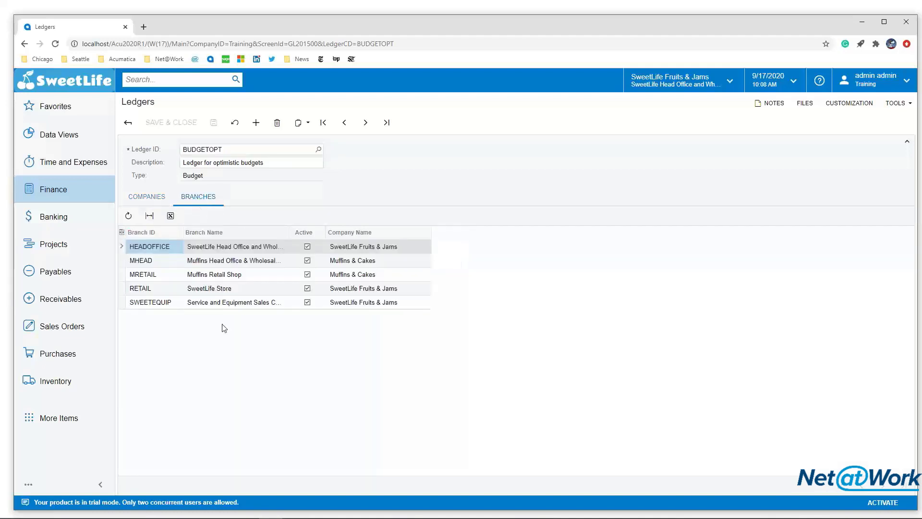
left_click(723, 87)
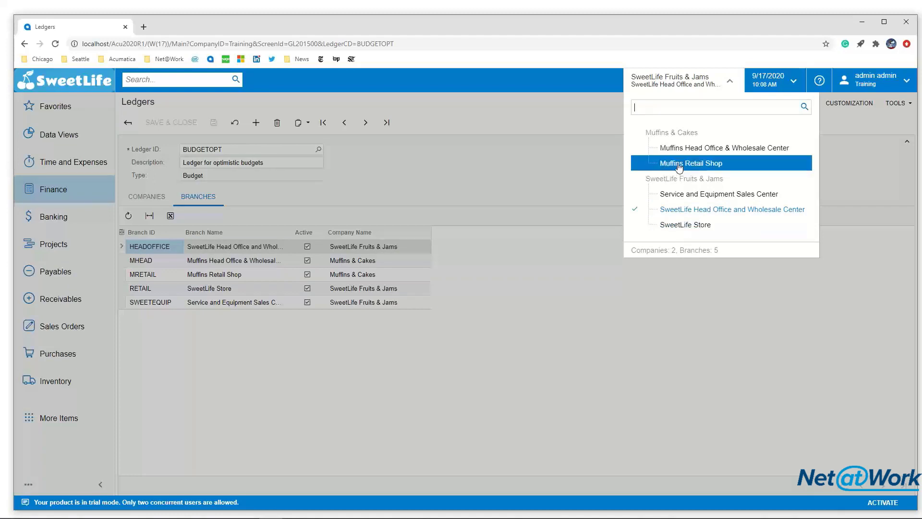
left_click(501, 171)
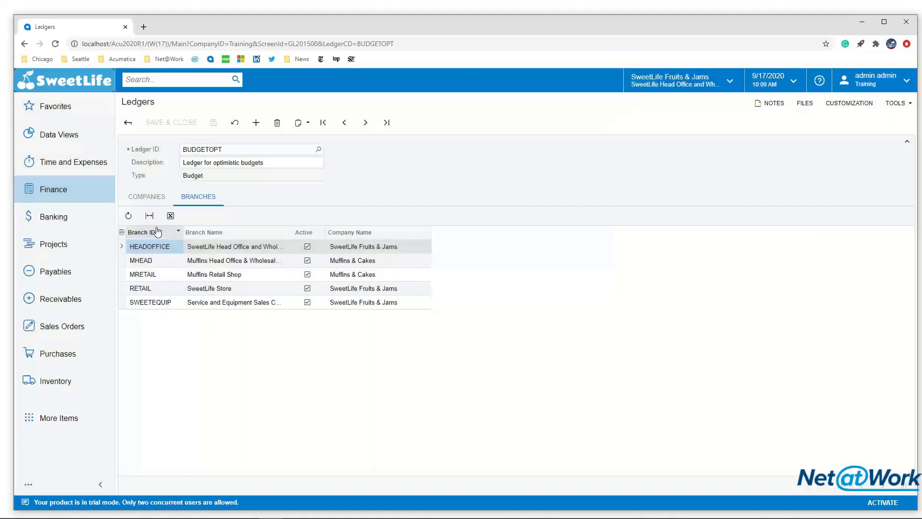
left_click(153, 199)
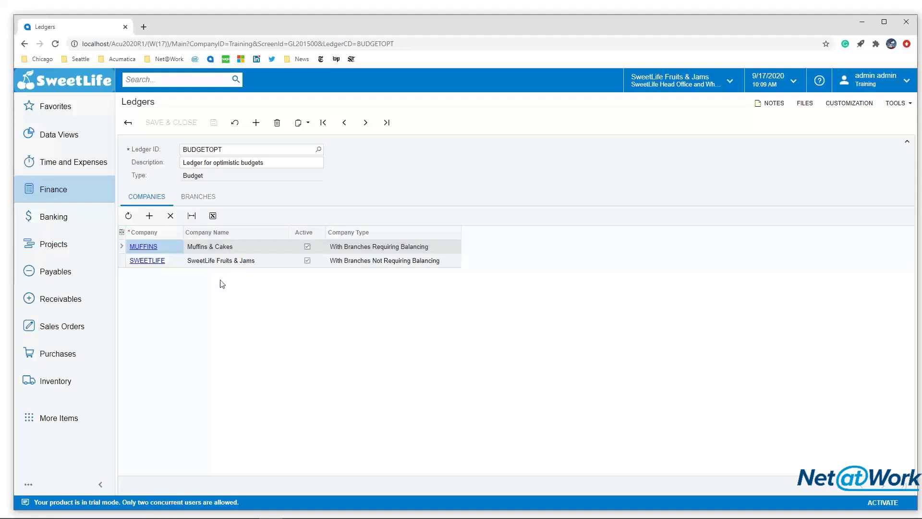
- Start a new ledger with ID TEST, description TEST and type Budget
left_click(256, 123)
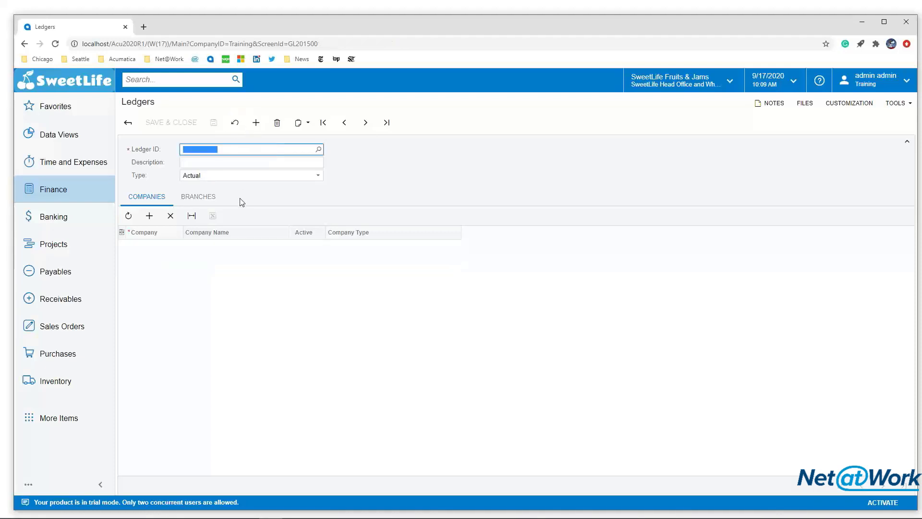
type("TEST")
key("Tab")
type("TEST")
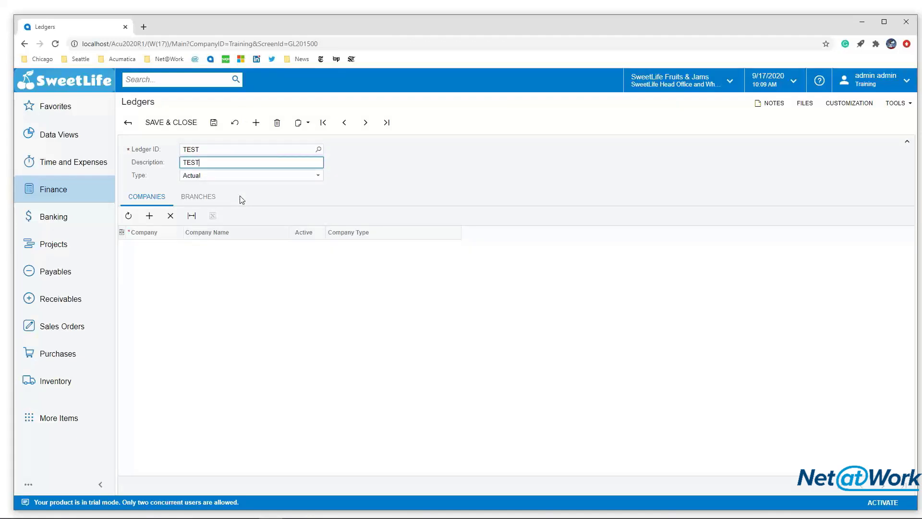
left_click(241, 176)
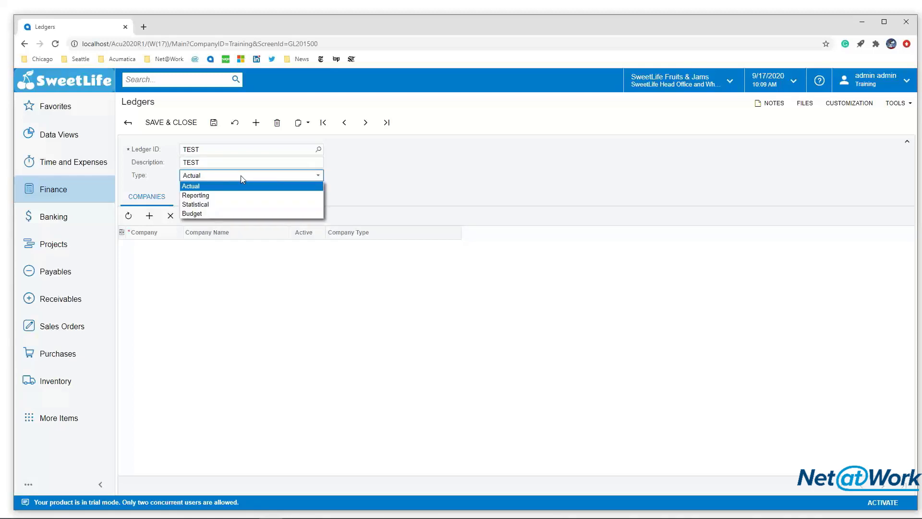
left_click(234, 215)
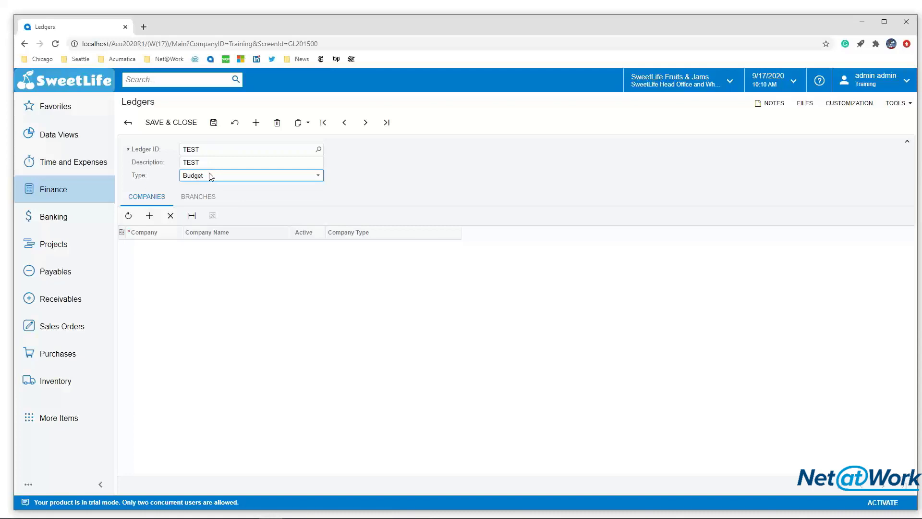
- Add the companies MUFFINS and SWEETLIFE to the TEST ledger and save it
left_click(149, 216)
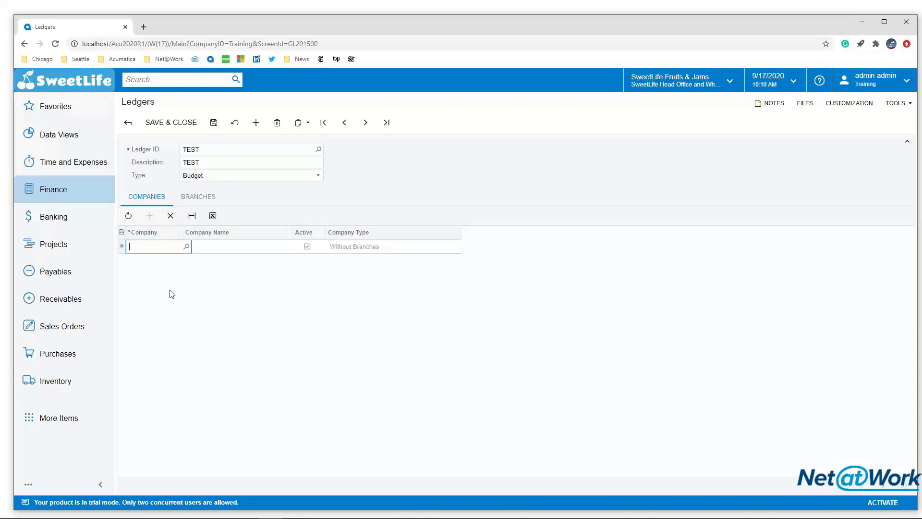
left_click(186, 247)
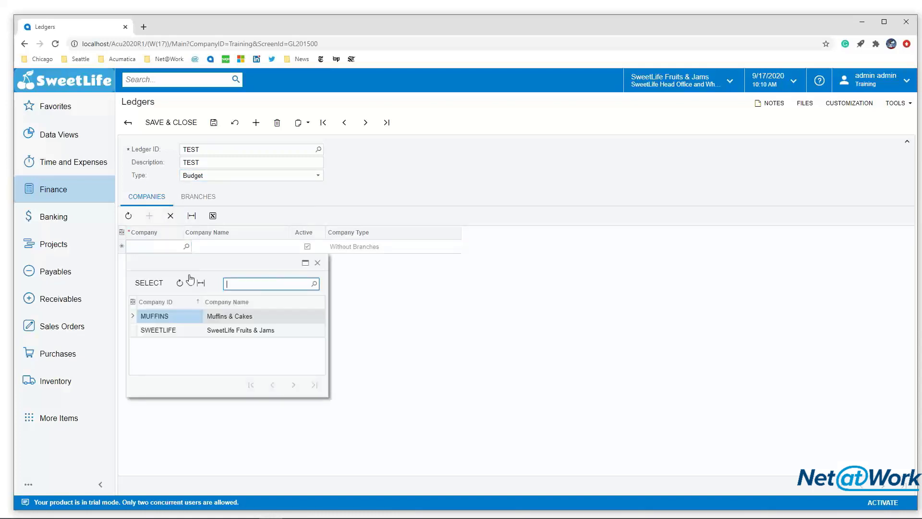
double_click(177, 316)
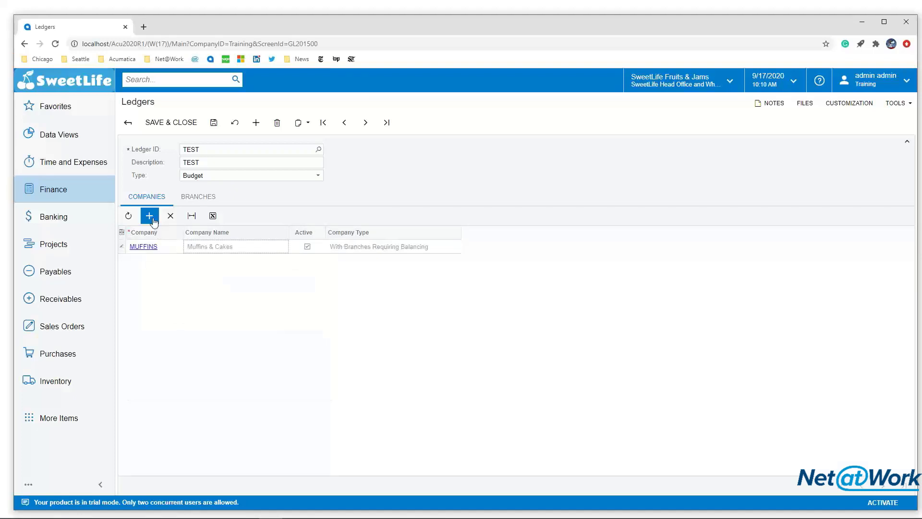
left_click(150, 216)
left_click(186, 260)
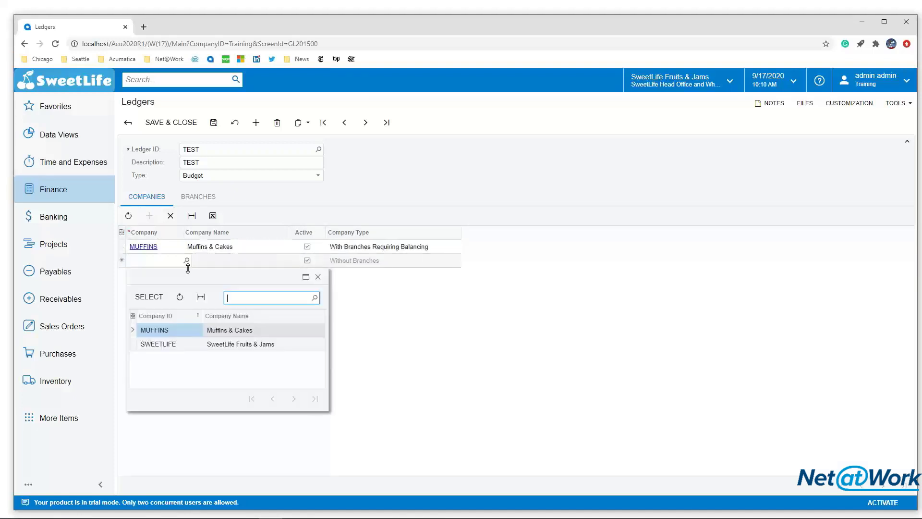
double_click(179, 344)
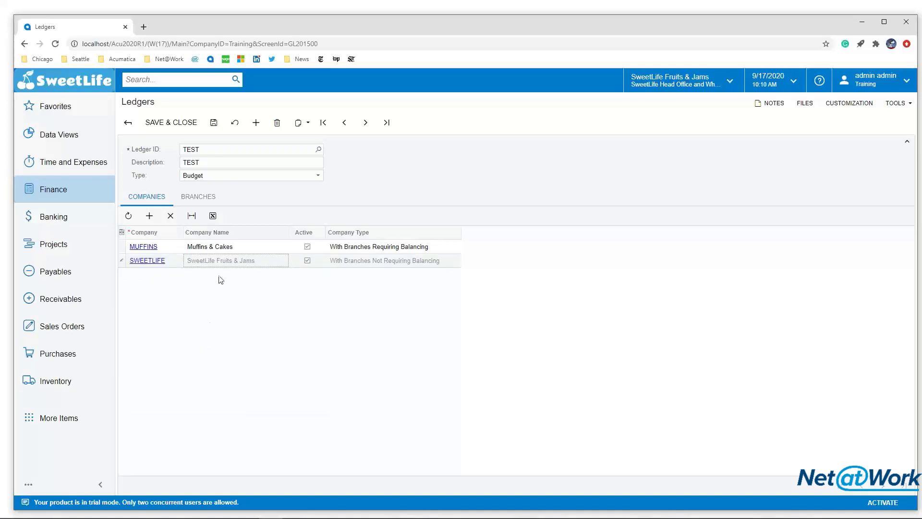
left_click(213, 126)
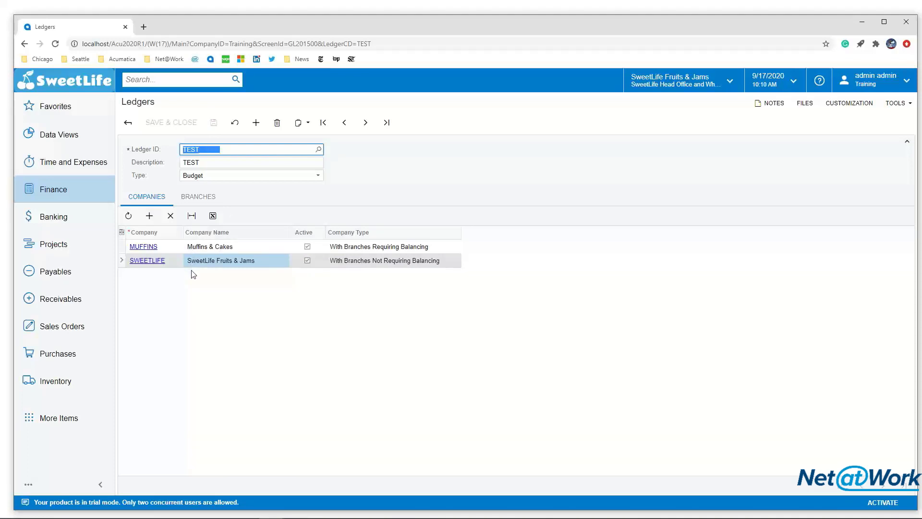
- Check the branches included in the TEST ledger and return to its companies
left_click(197, 205)
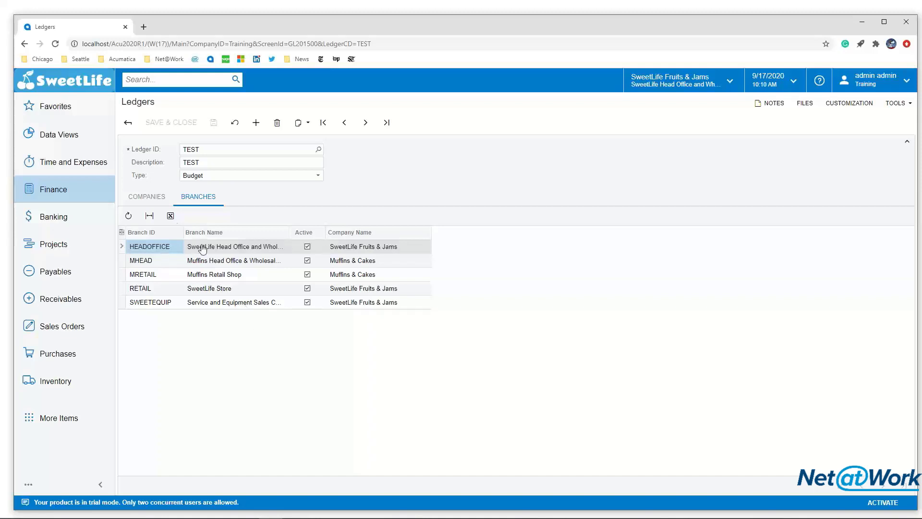
left_click(156, 205)
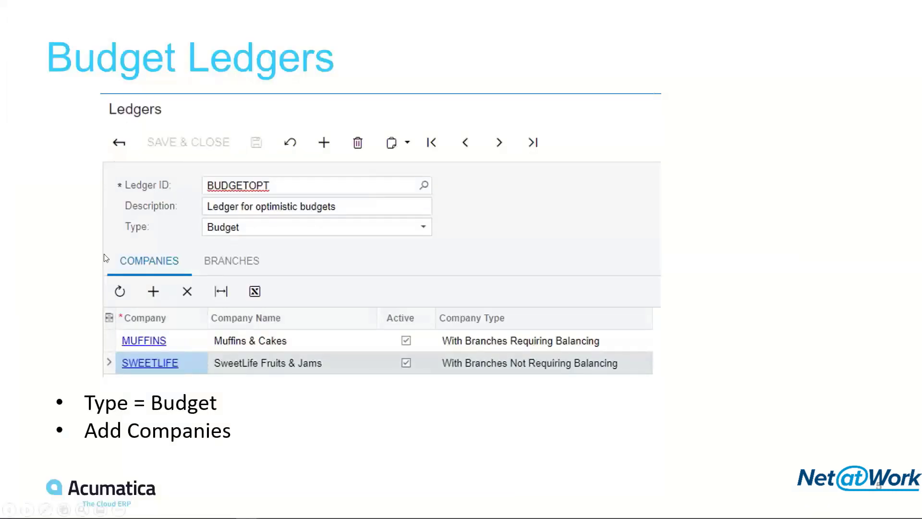
left_click(102, 291)
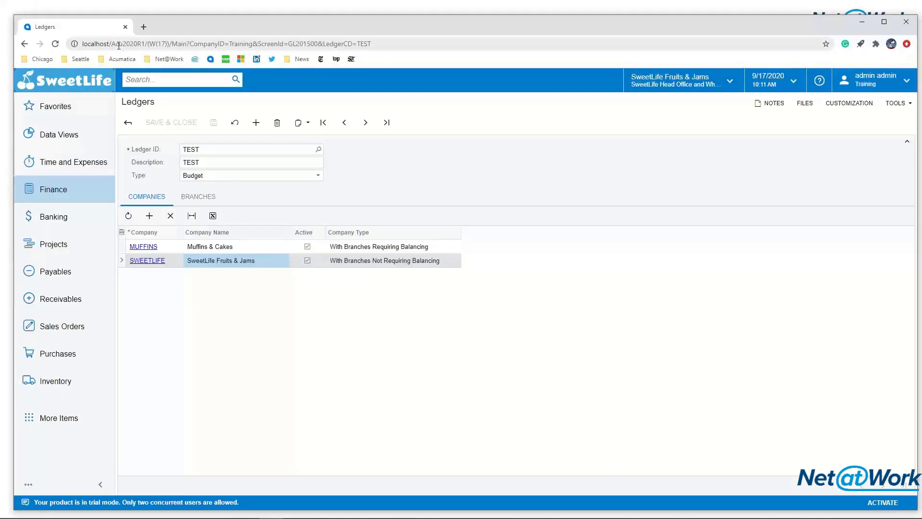
- Search for "budget" and open the Budgets form in the Finance area
left_click(167, 79)
type("bu")
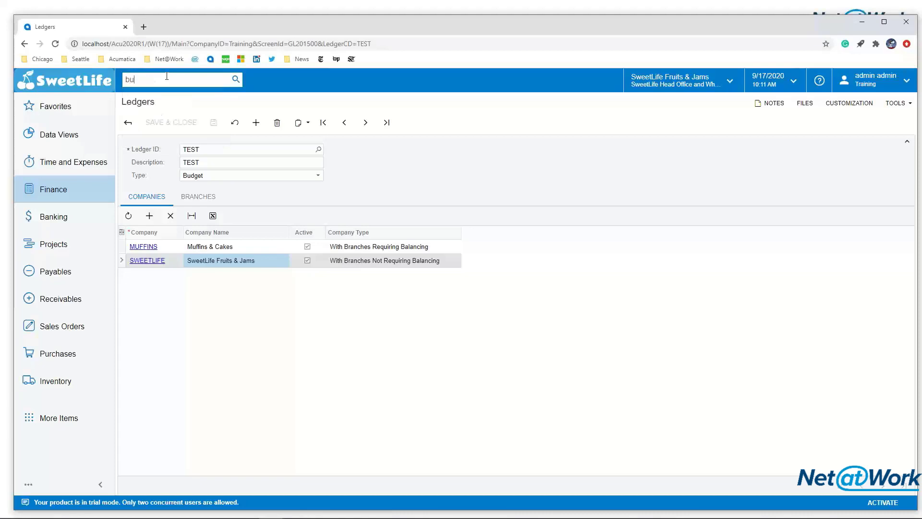
type("dget")
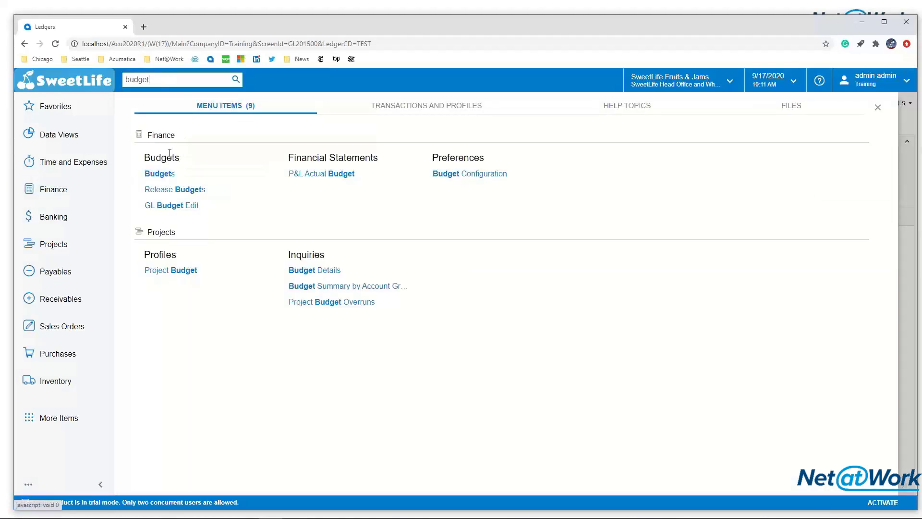
left_click(67, 189)
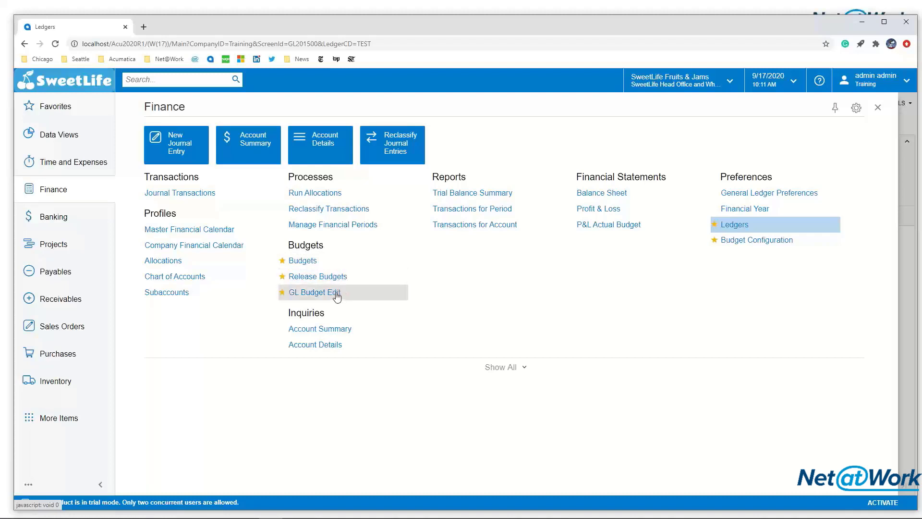
left_click(313, 262)
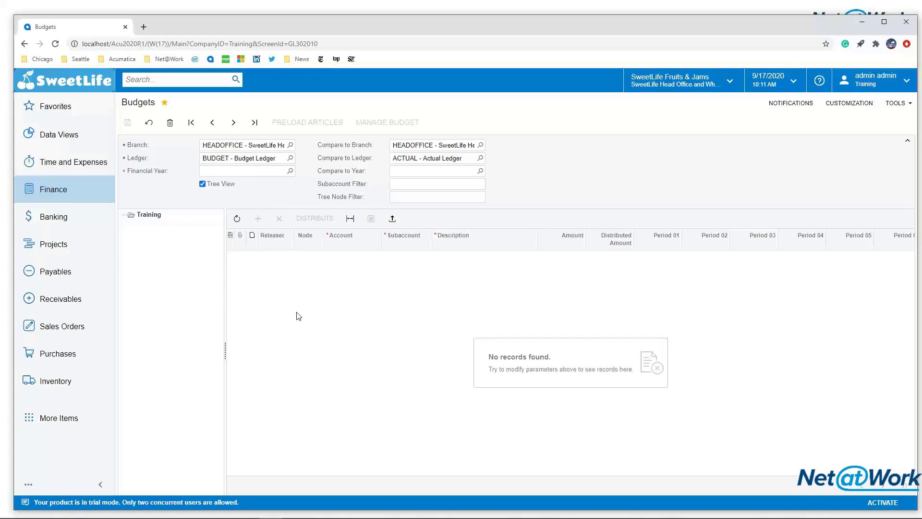
- Turn off Tree View for the budget and set its branch to RETAIL - SweetLife Store
left_click(214, 187)
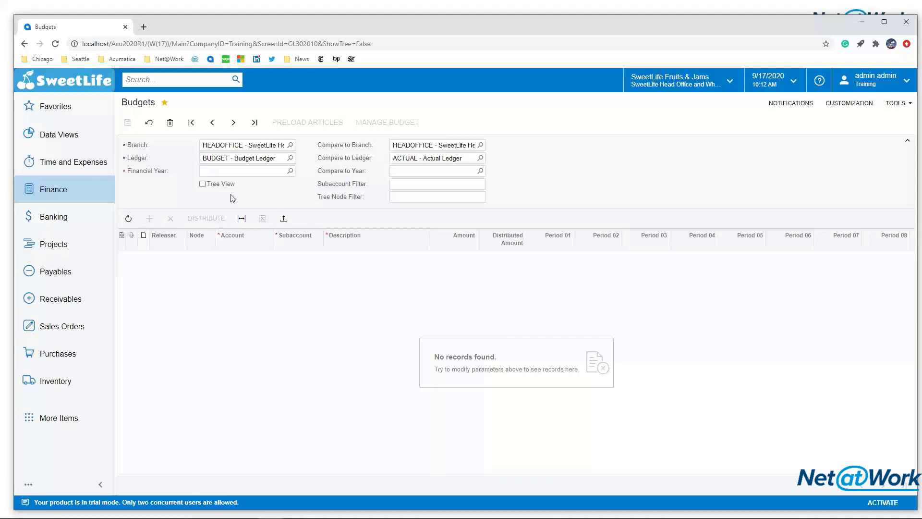
left_click(229, 144)
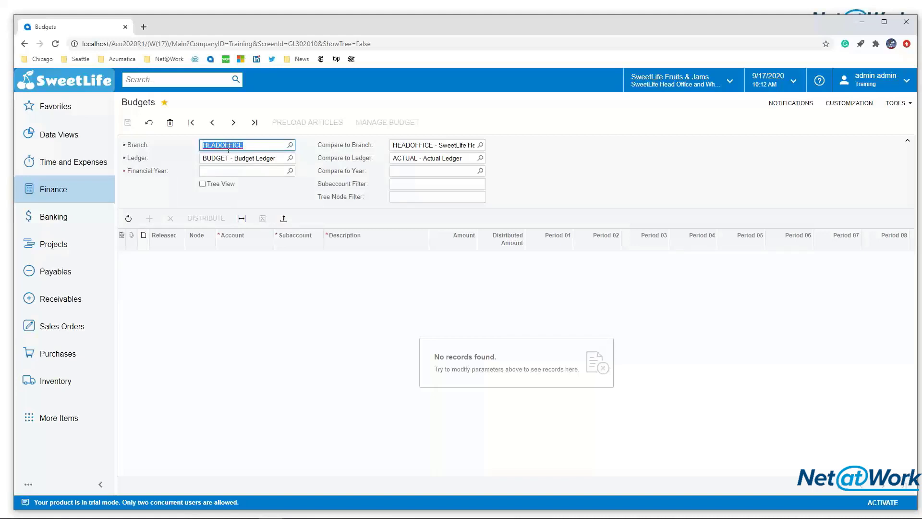
type("re")
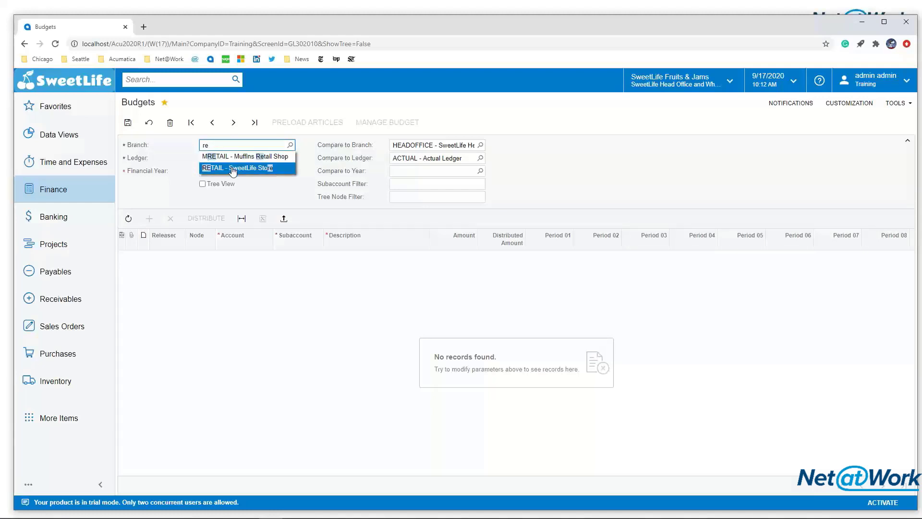
left_click(233, 169)
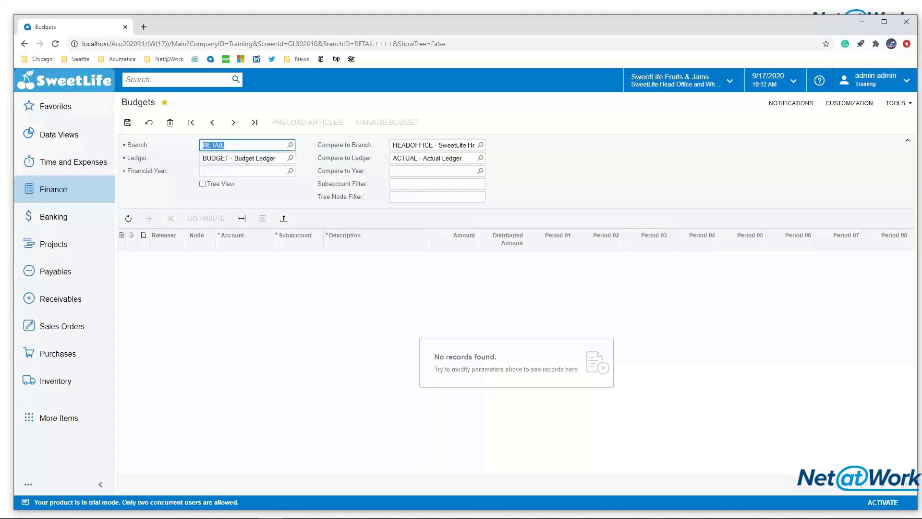
- Load the budget for ledger BUDGETOPT and financial year 2019
left_click(247, 162)
left_click(290, 158)
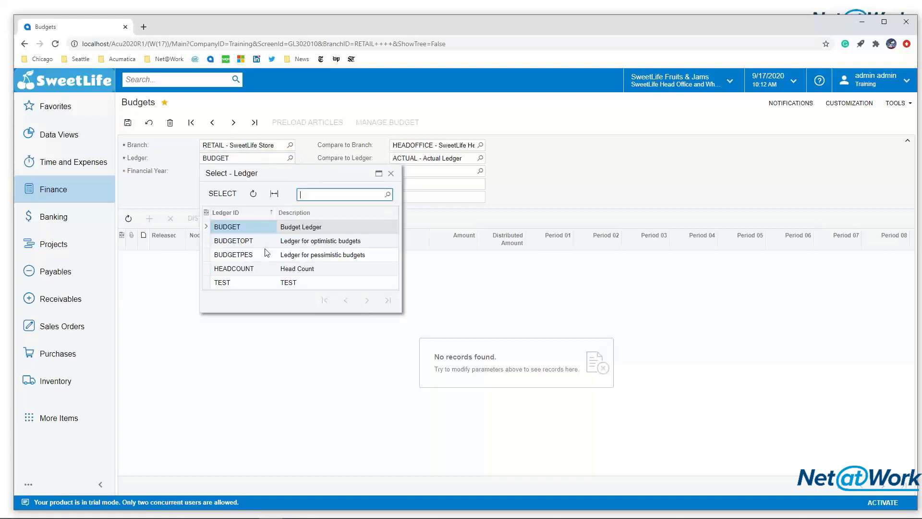
double_click(259, 242)
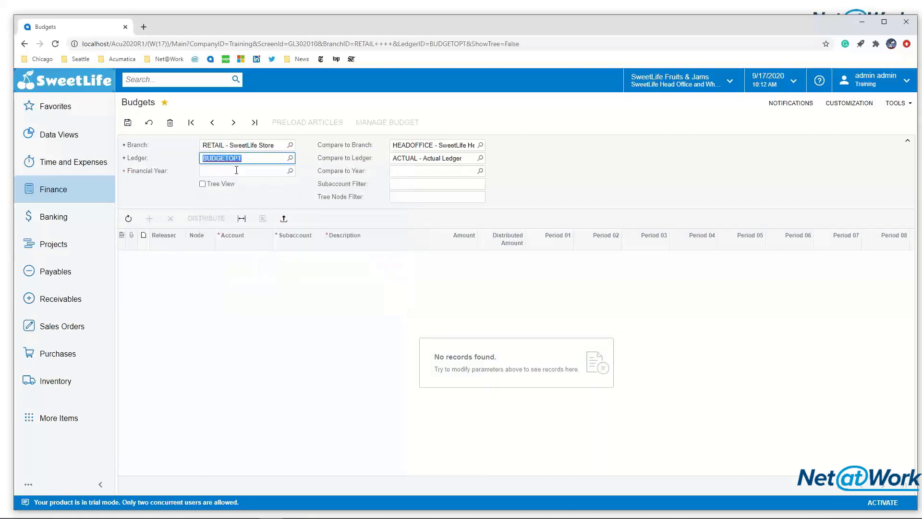
left_click(235, 171)
type("2019")
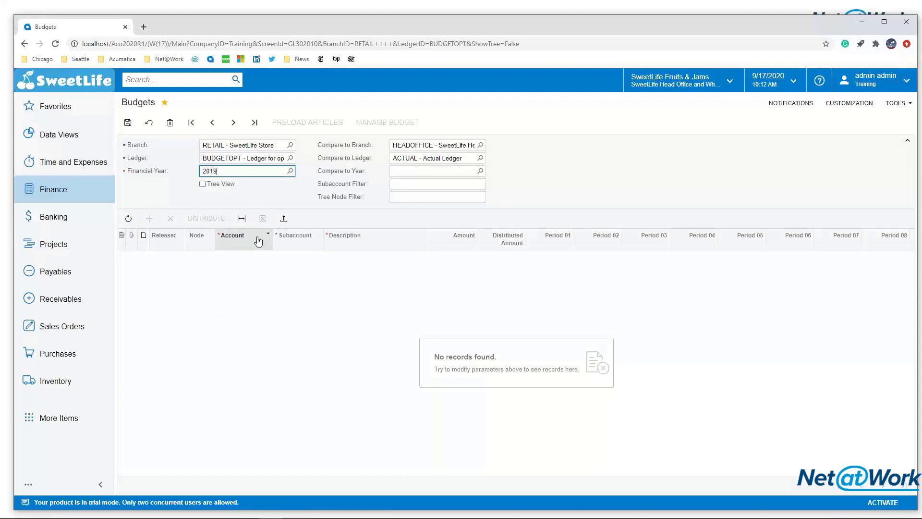
key("Tab")
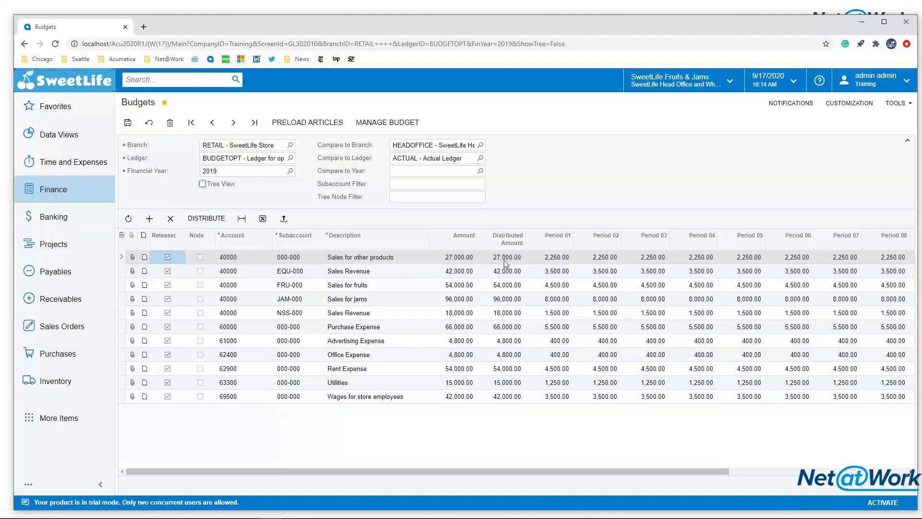
- Review the 2019 amount for other product sales and move on to the financial year 2020 budget
right_click(461, 262)
left_click(456, 258)
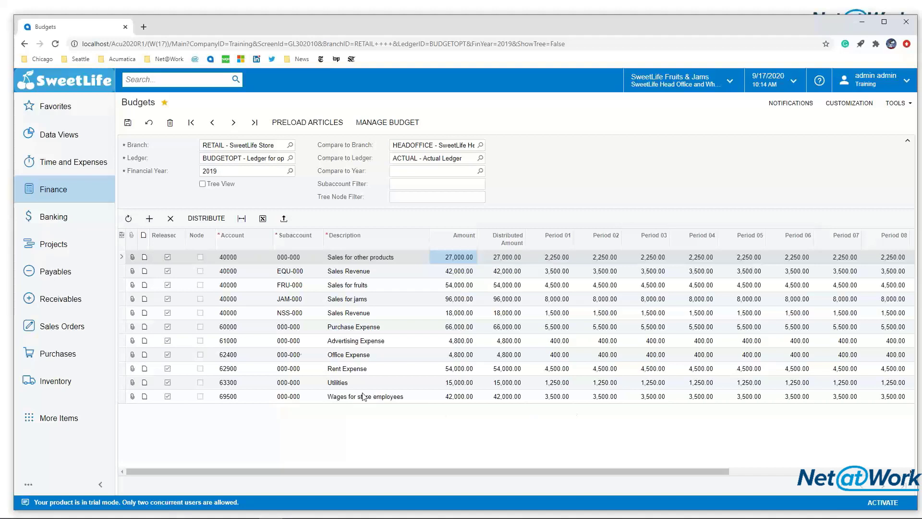
left_click(233, 128)
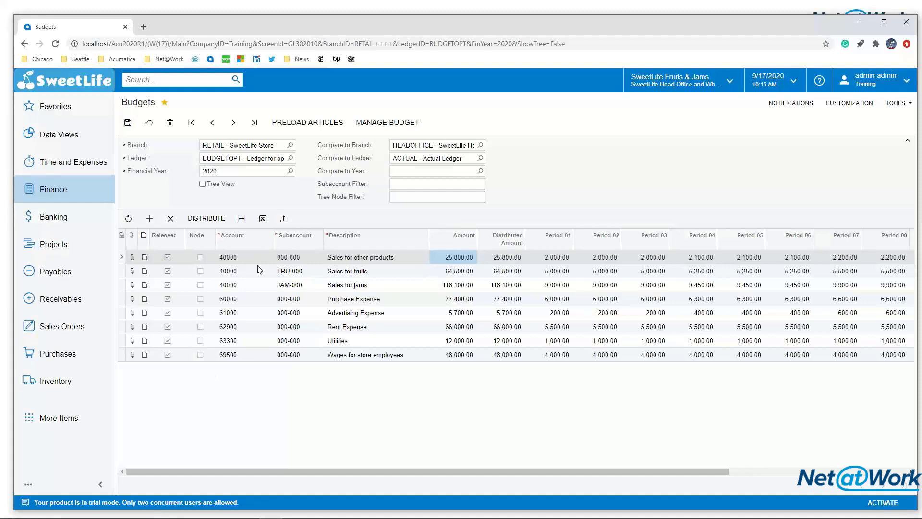
- Add a budget line for account 62400 Office Expense, subaccount 000-000, with an amount of 4,800
left_click(149, 224)
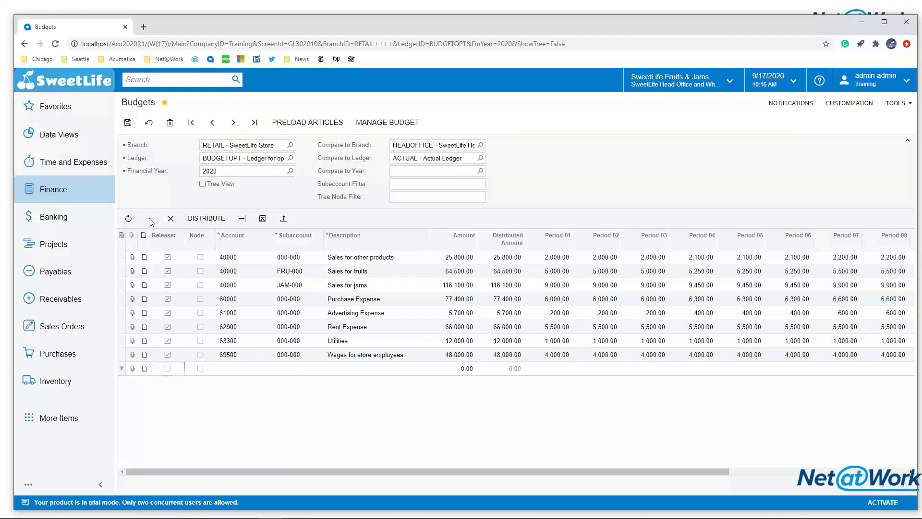
left_click(228, 370)
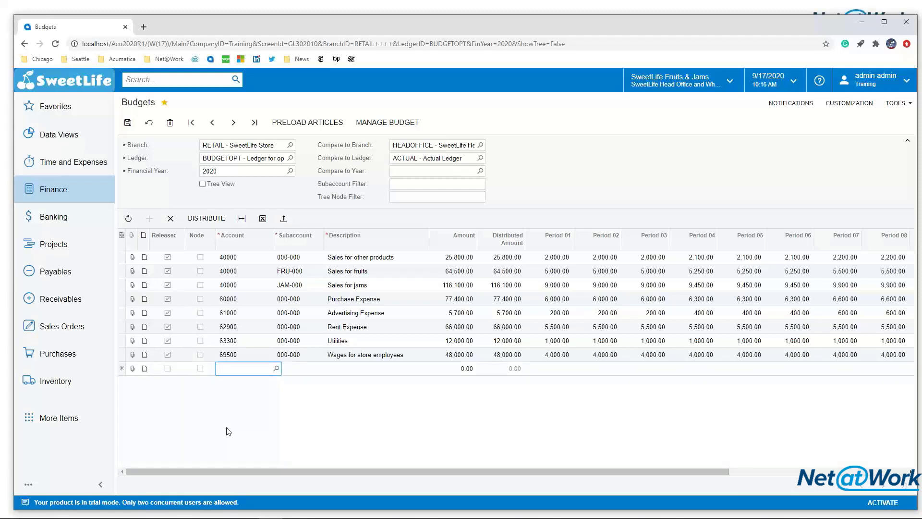
type("62400")
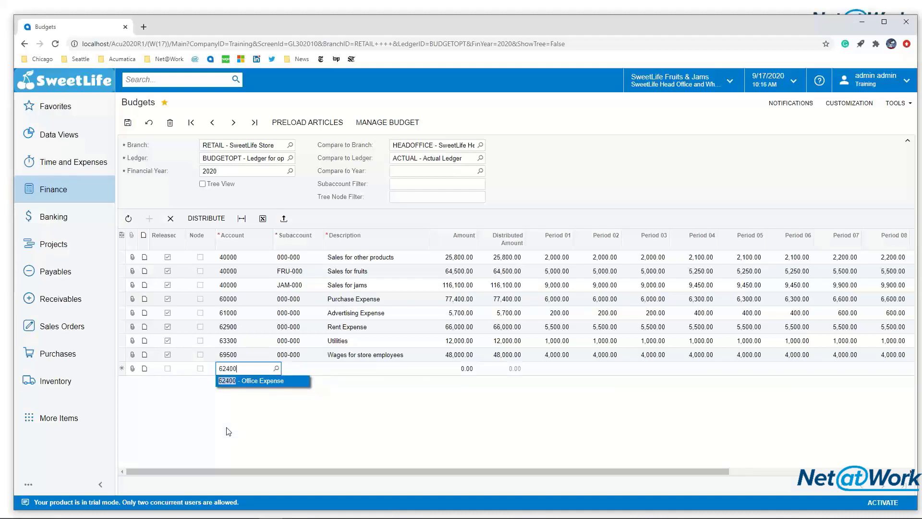
key("Tab")
type("000000")
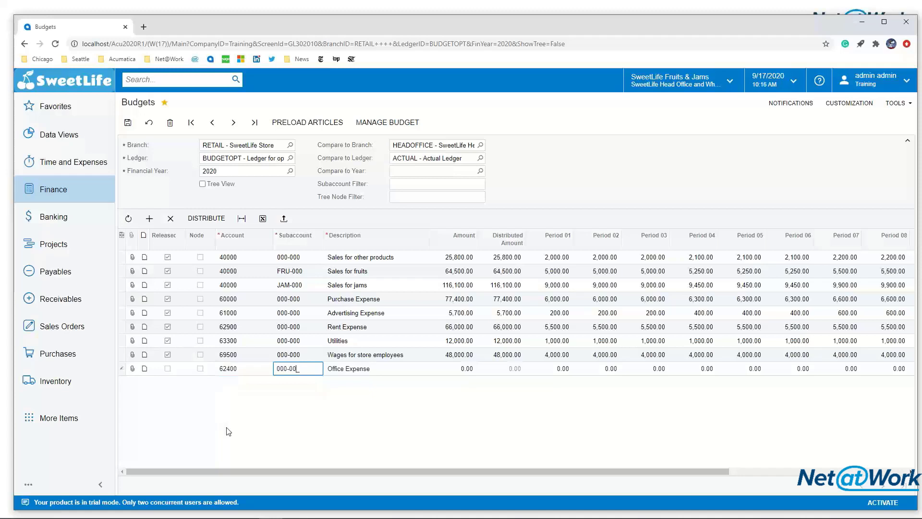
key("Tab")
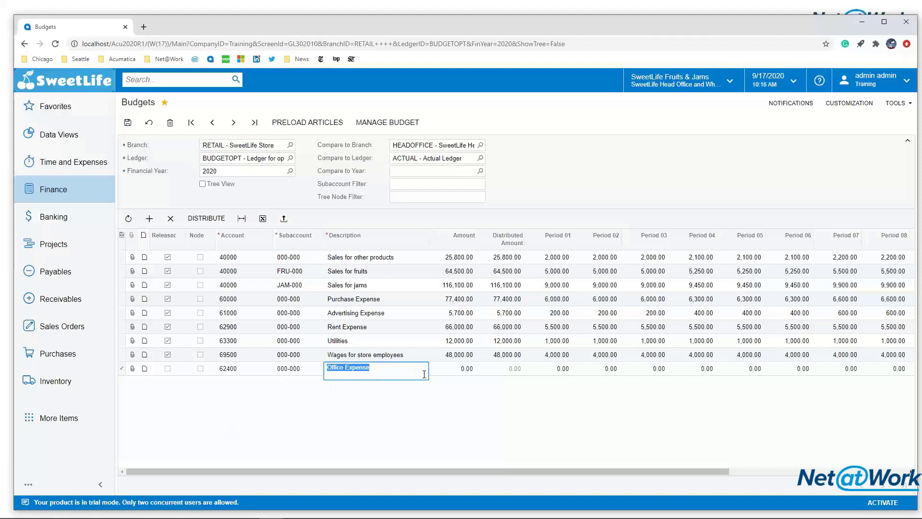
left_click(464, 370)
type("4")
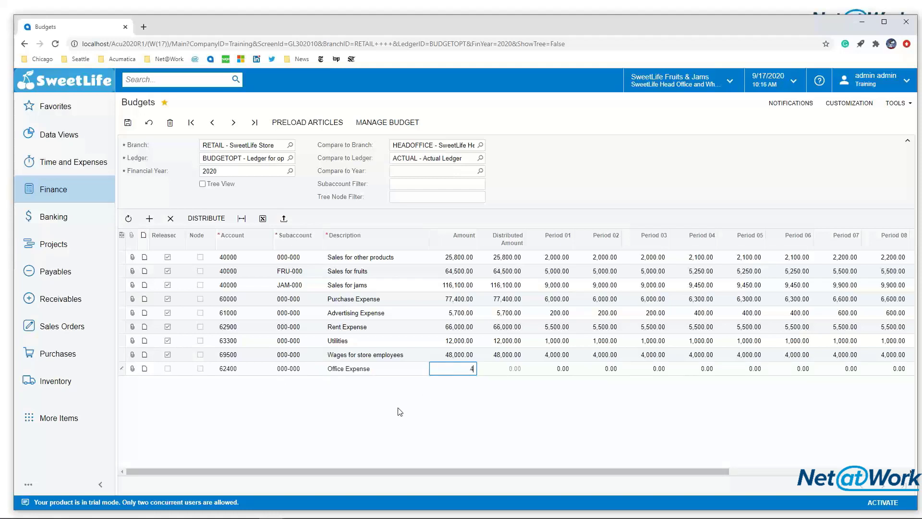
type("800")
key("Tab")
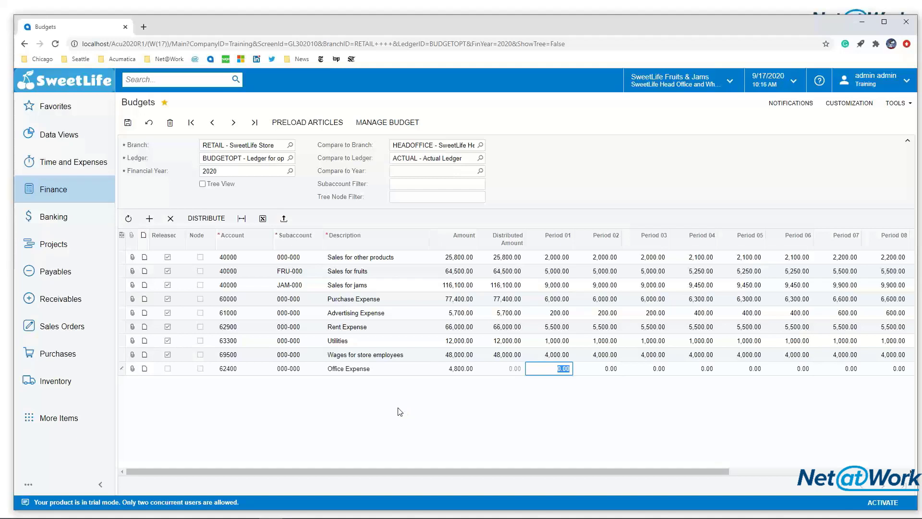
- Enter 100 for Period 01 and 200 for Period 02 on the Office Expense line and check its warning
type("100")
key("Tab")
type("200")
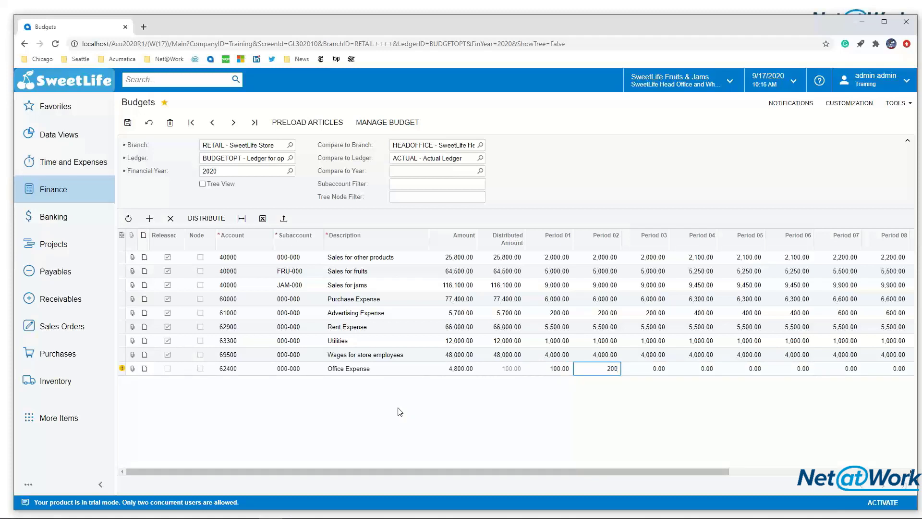
key("Tab")
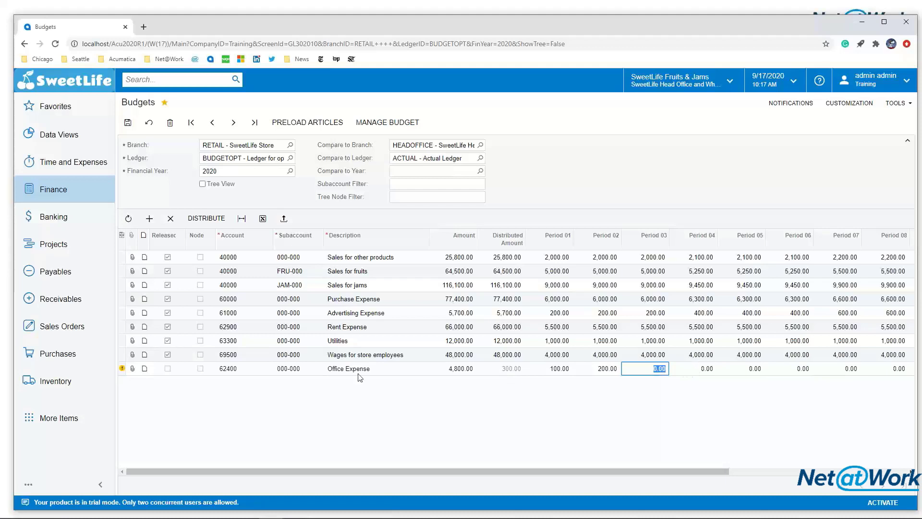
mouse_move(122, 375)
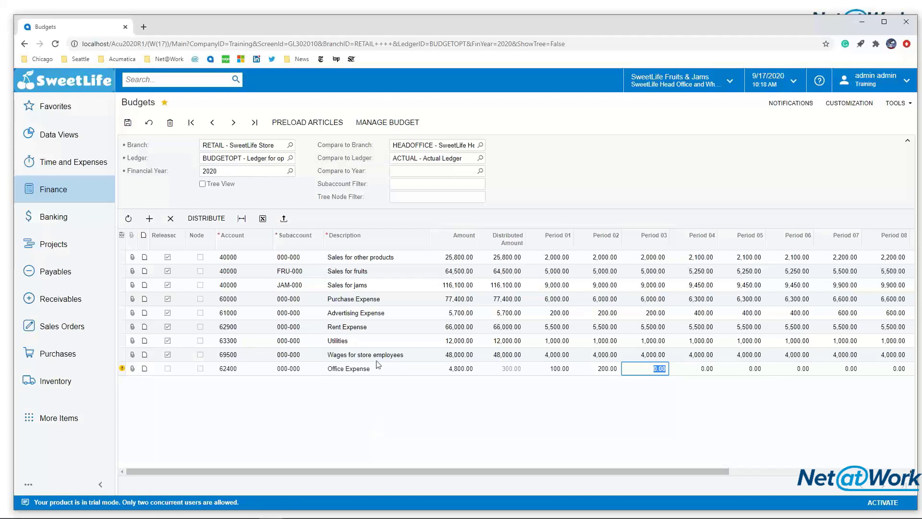
- Set the budget comparison to branch RETAIL - SweetLife Store and year 2019
left_click(415, 147)
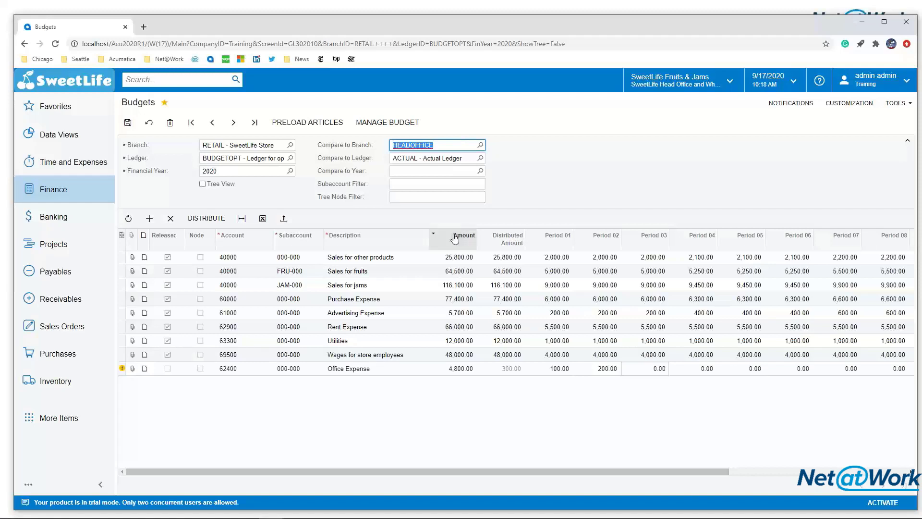
type("ret")
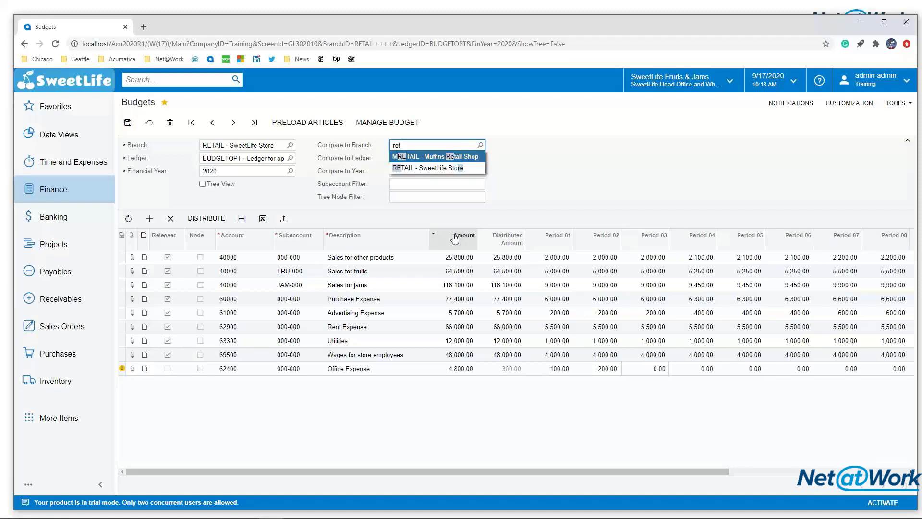
type("ai")
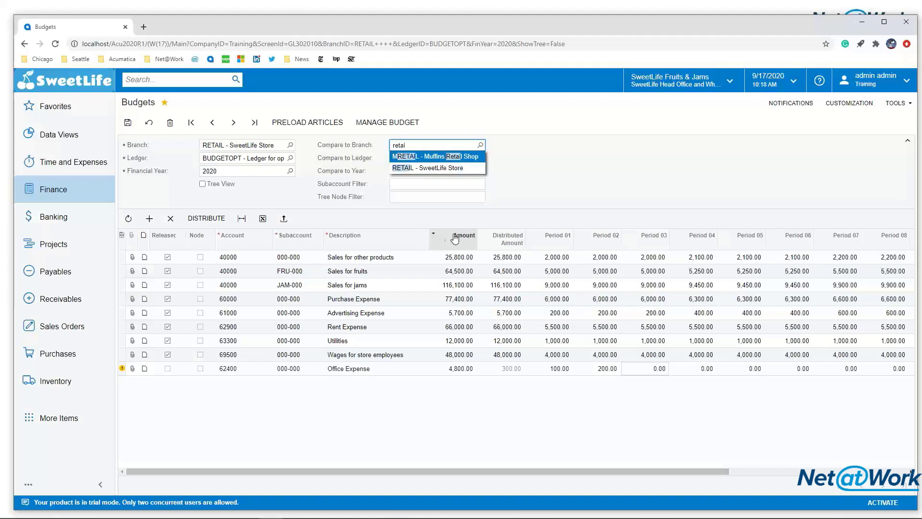
left_click(418, 167)
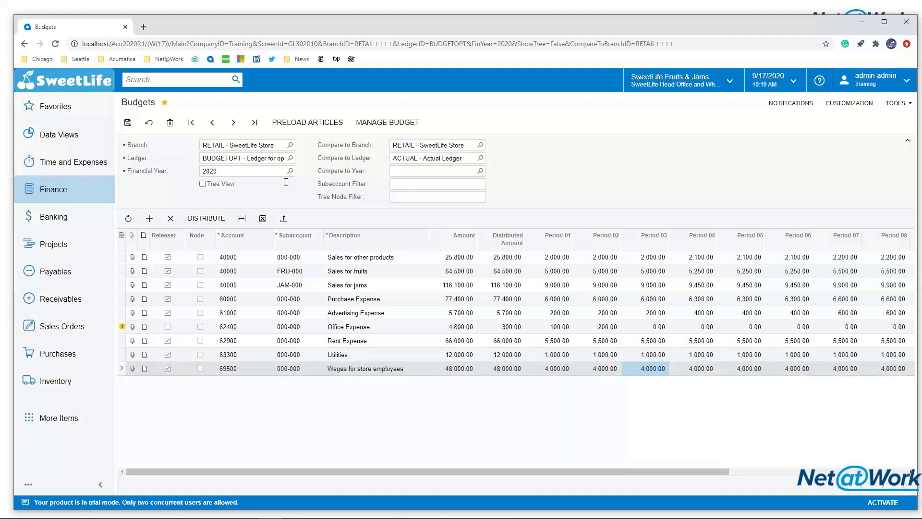
left_click(400, 171)
type("2019")
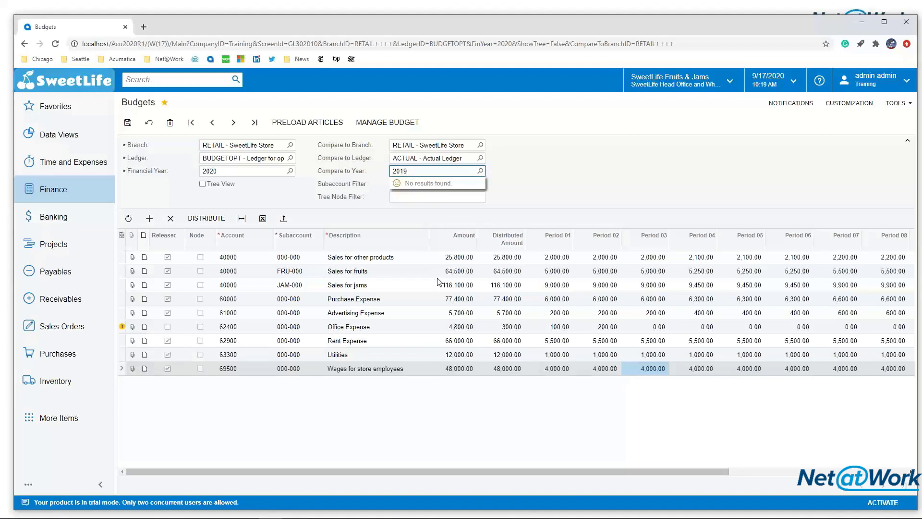
key("Tab")
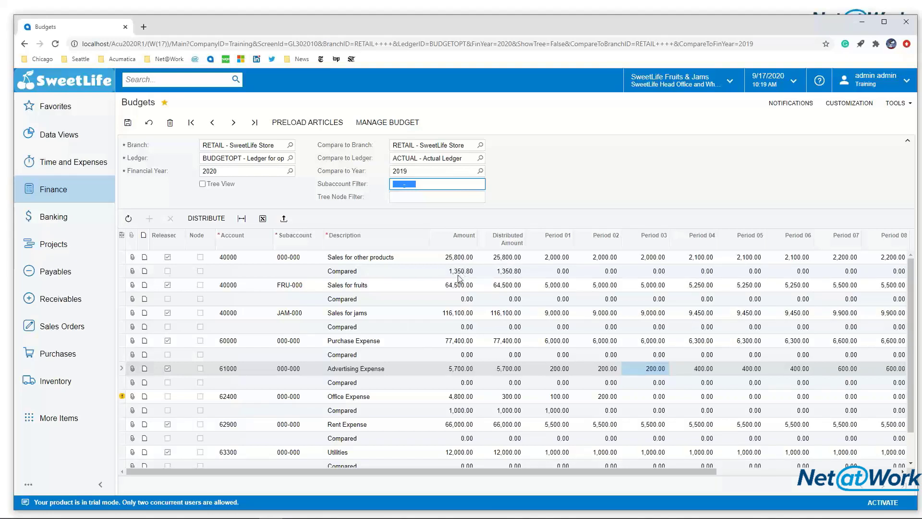
- Distribute the Office Expense line's yearly amount across the periods with the Evenly method
right_click(409, 396)
left_click(386, 397)
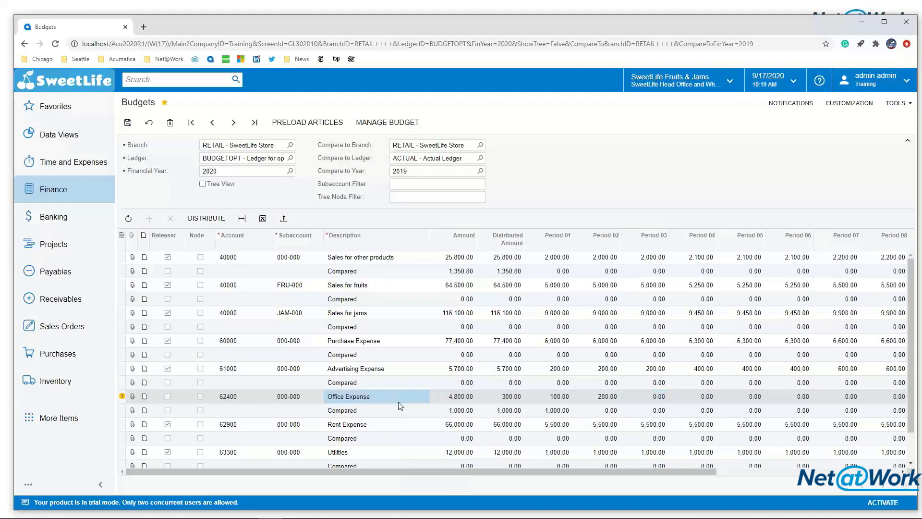
left_click(454, 399)
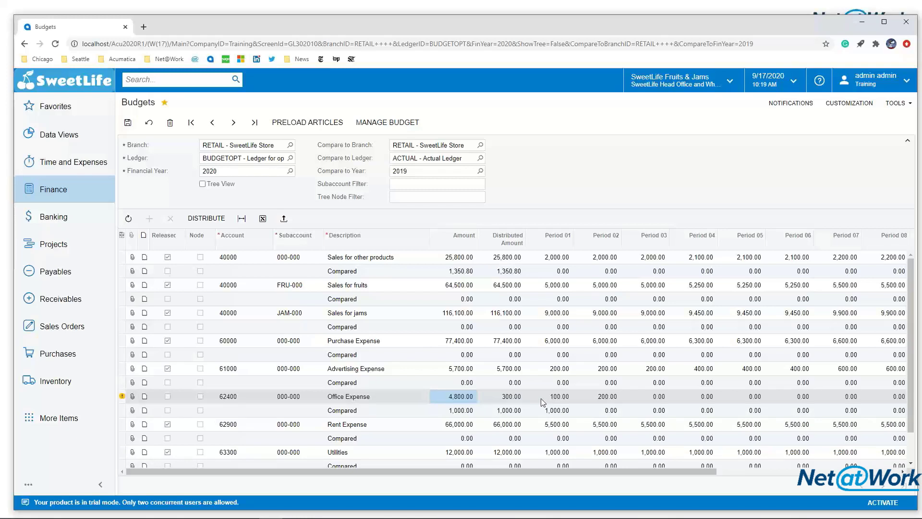
left_click(216, 219)
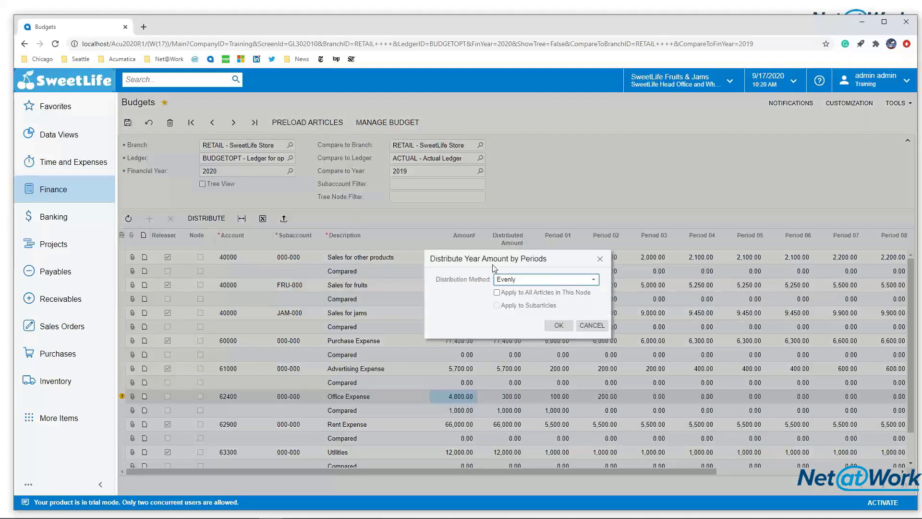
left_click_drag(557, 262, 475, 303)
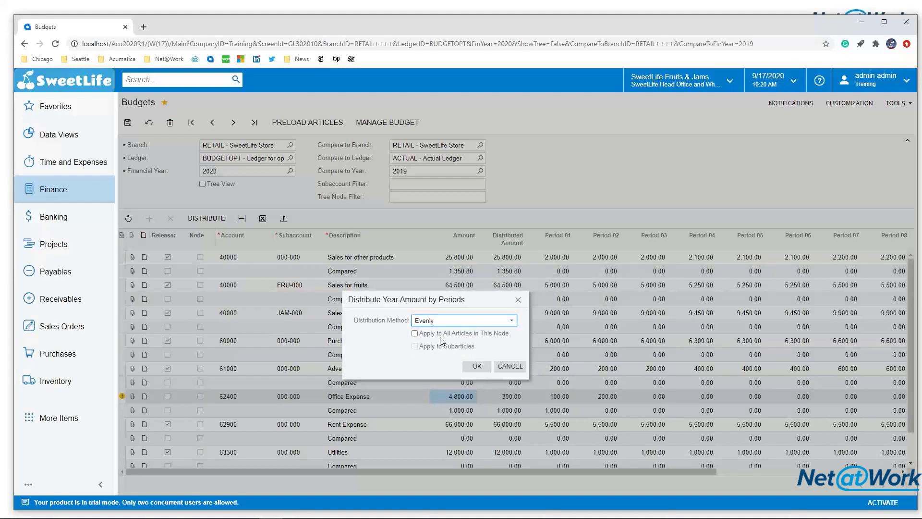
left_click(453, 321)
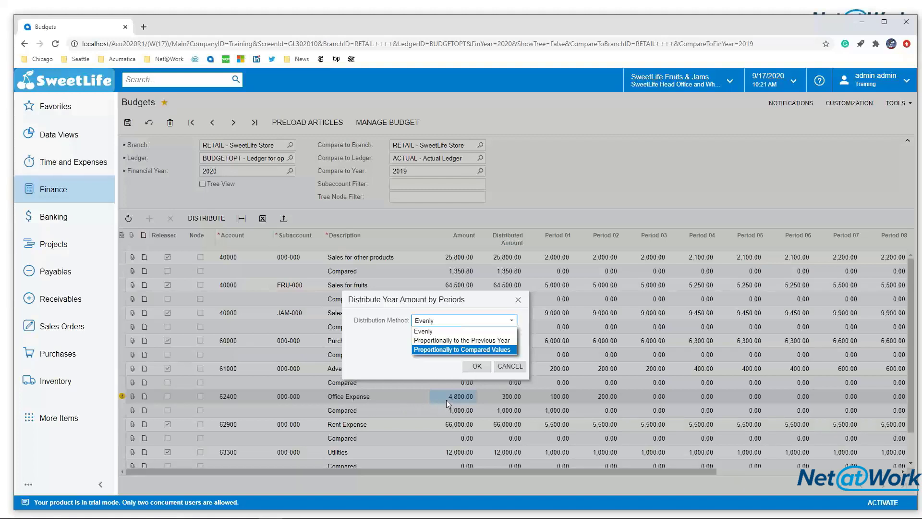
left_click(430, 333)
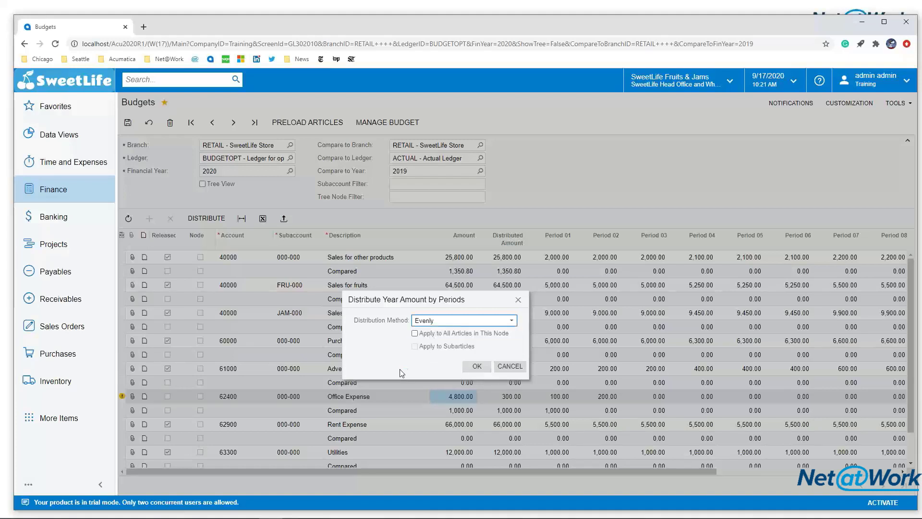
left_click(477, 367)
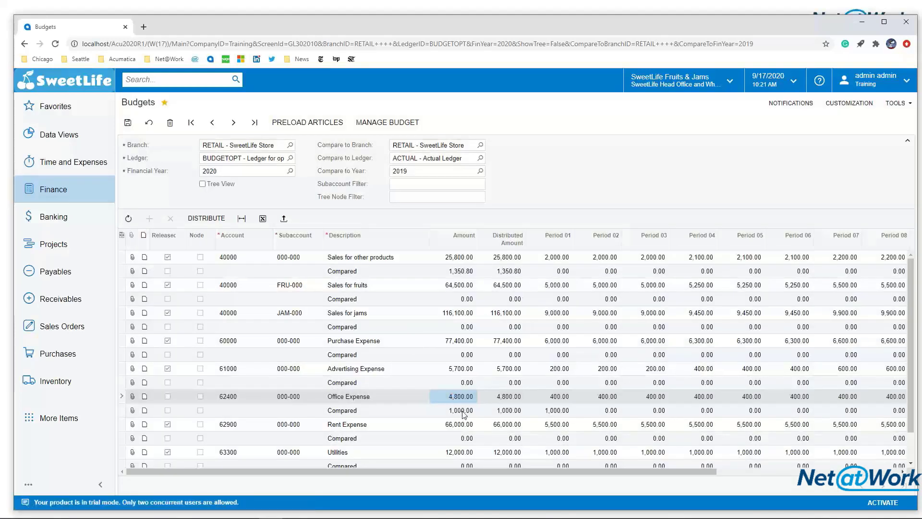
- Save the 2020 budget with the Office Expense line and return to financial year 2019
right_click(466, 412)
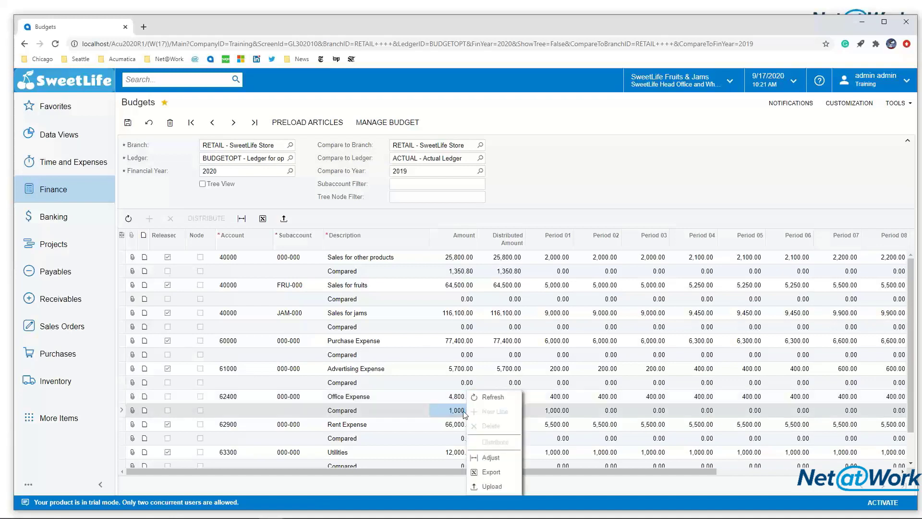
left_click(424, 400)
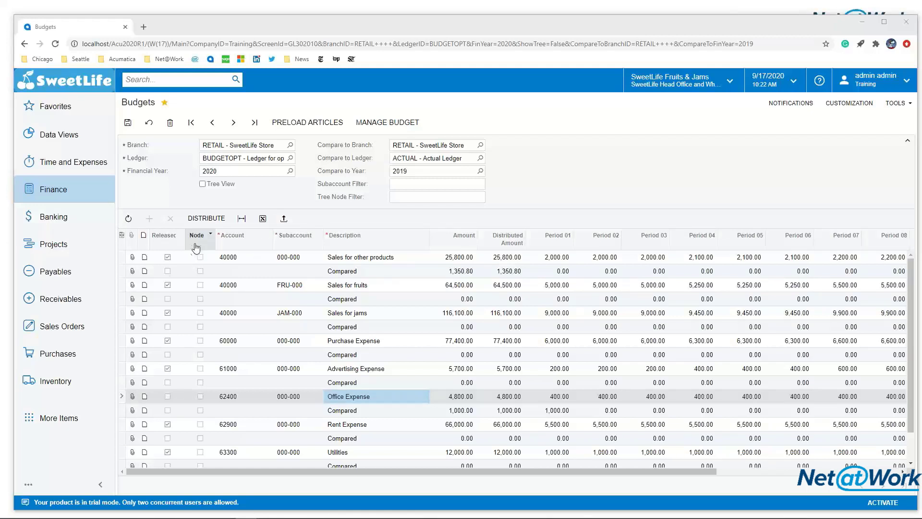
left_click(128, 127)
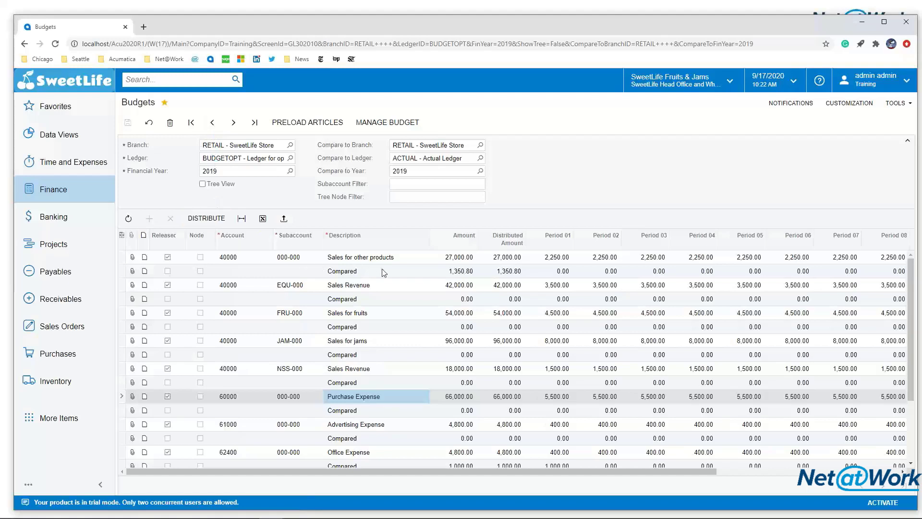
- Start a budget file upload, review Budget_RETAIL_2019.xlsx in Excel and choose it as the upload file
left_click(445, 258)
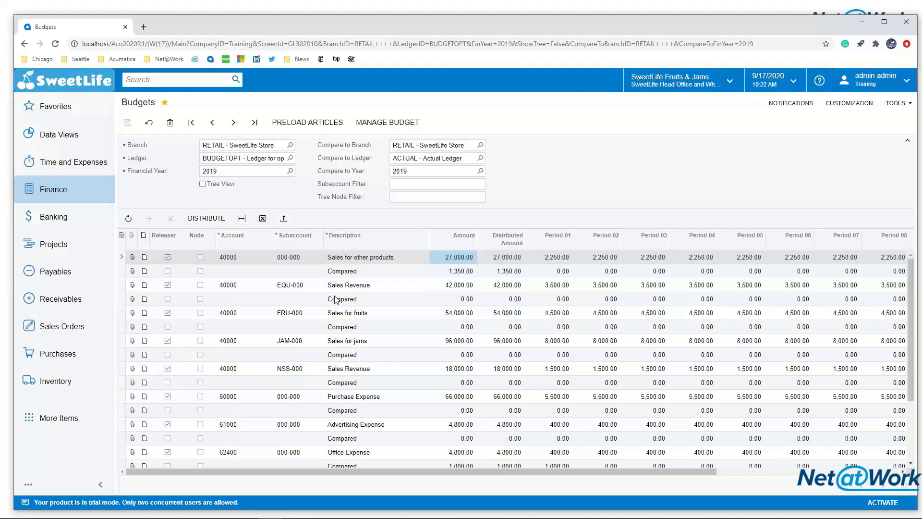
left_click(285, 220)
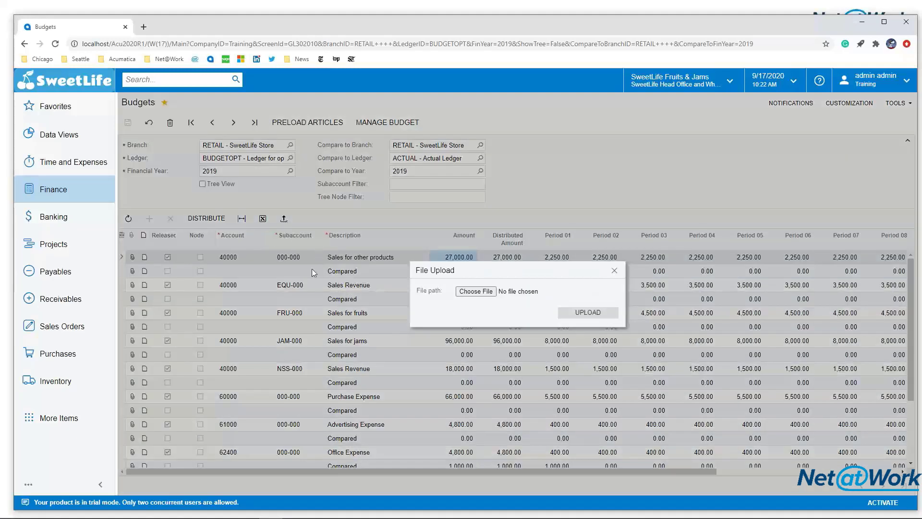
left_click(480, 292)
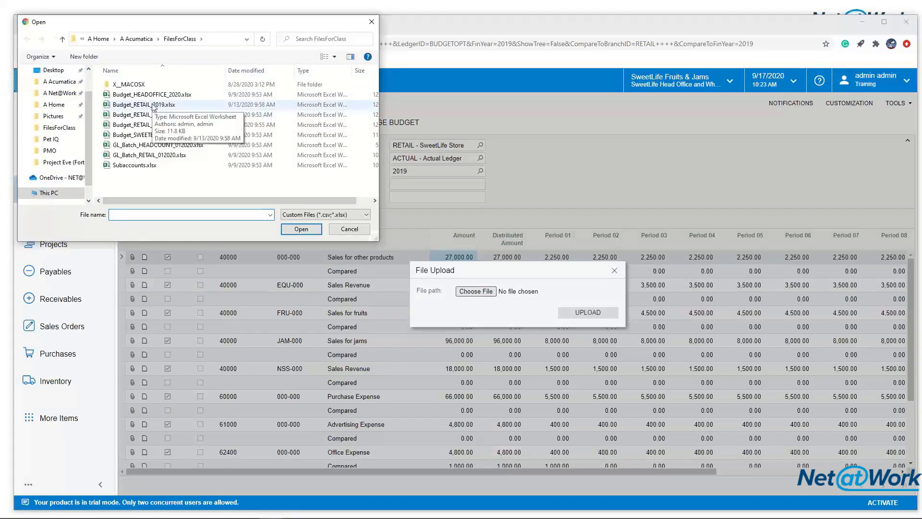
left_click(155, 106)
right_click(168, 104)
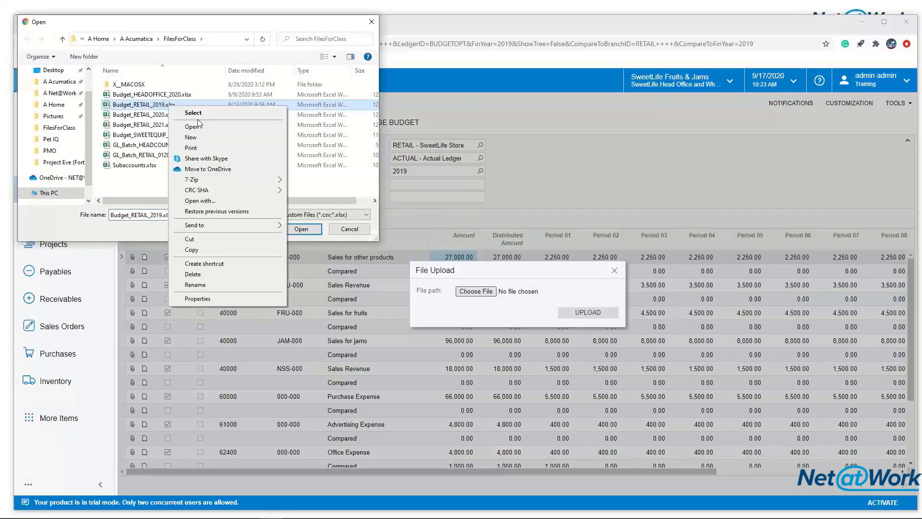
key("Escape")
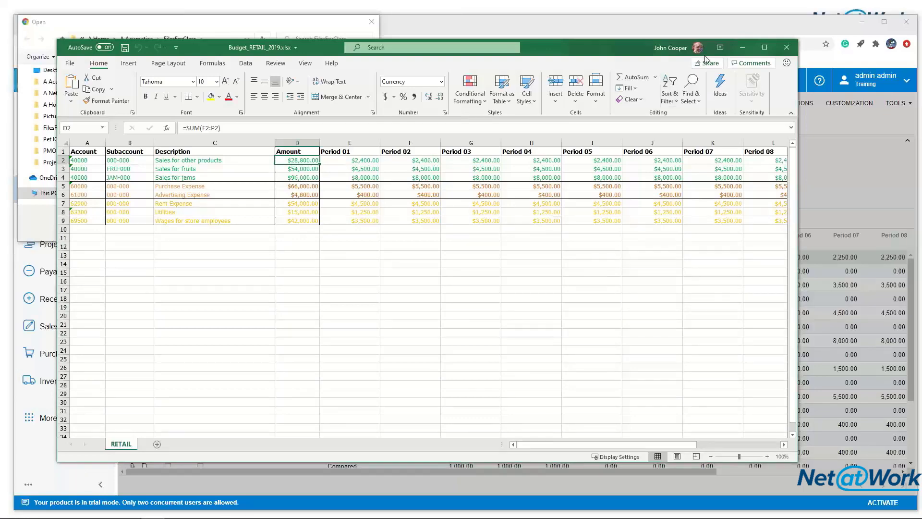
left_click(784, 47)
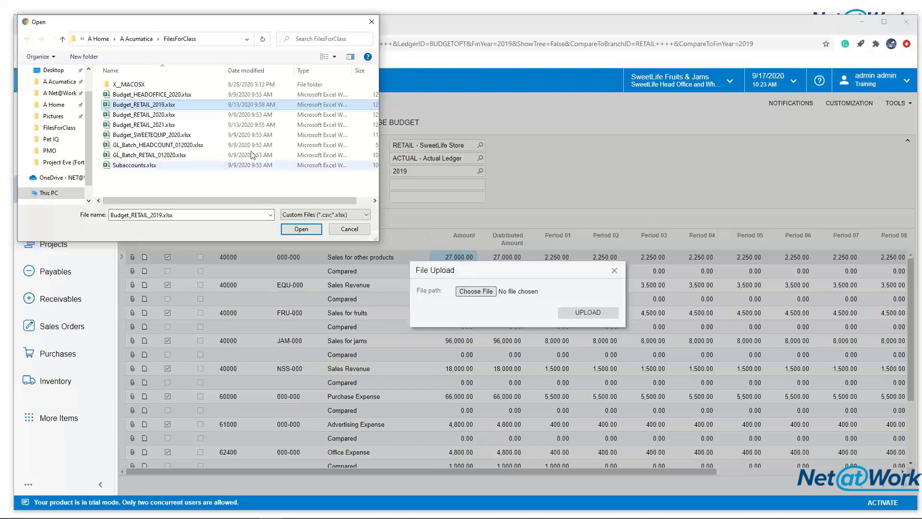
left_click(289, 231)
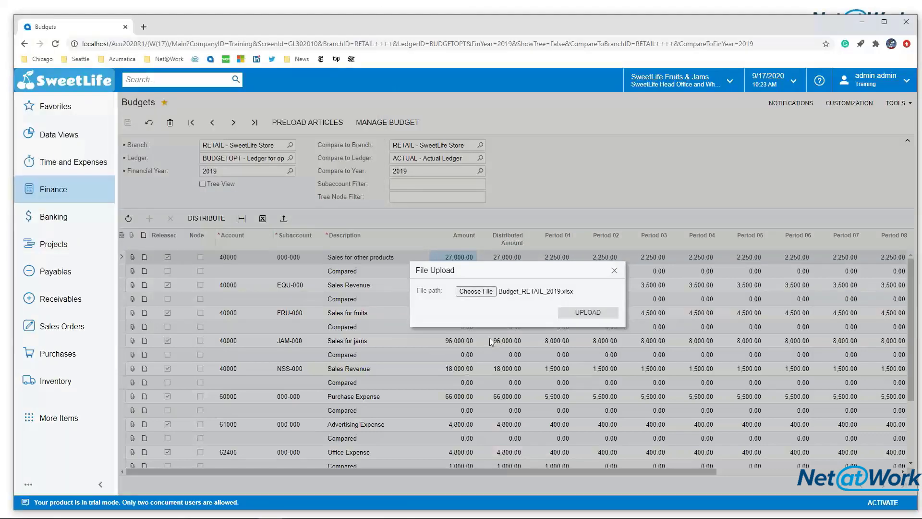
- Upload the chosen budget file in Update Existing mode with English (United States) culture, accepting the proposed column-to-property mapping
left_click(573, 314)
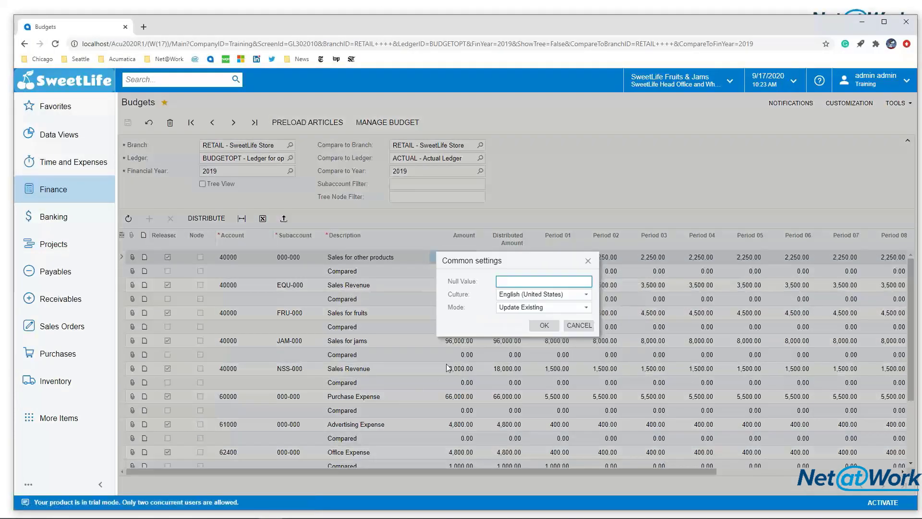
left_click(535, 310)
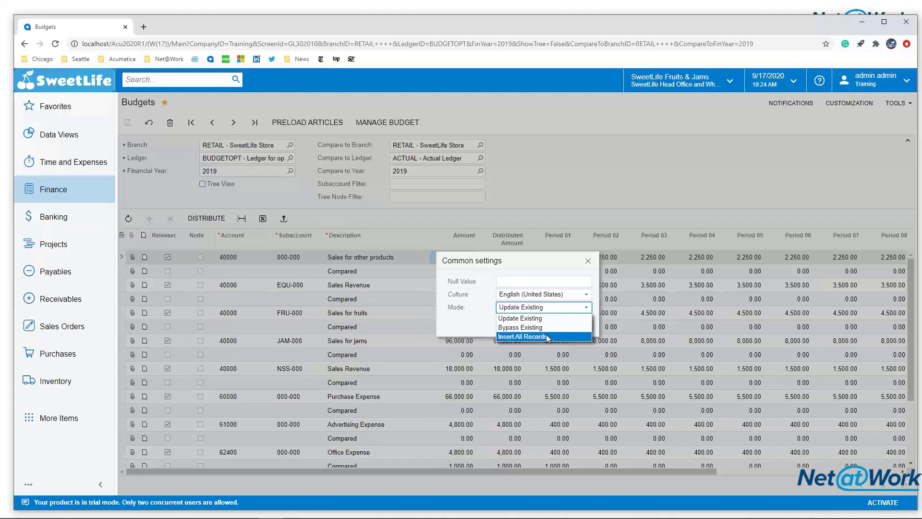
left_click(540, 319)
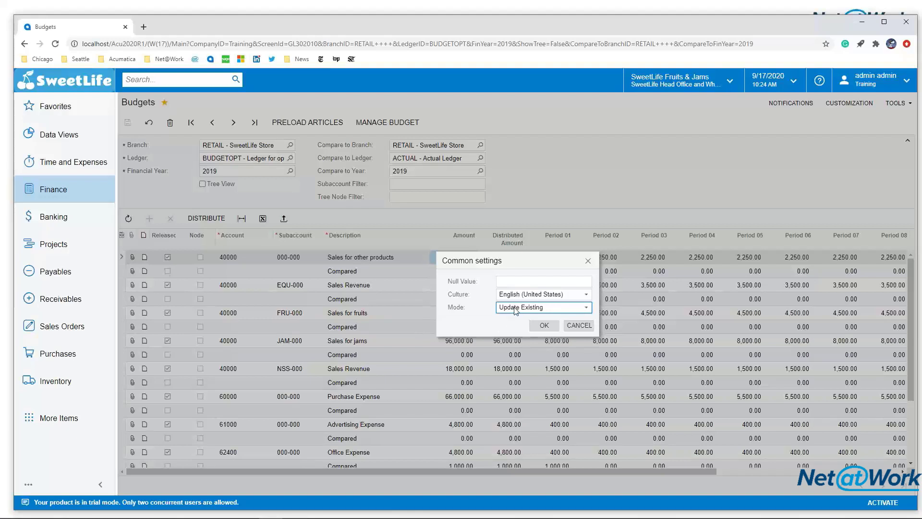
left_click(537, 329)
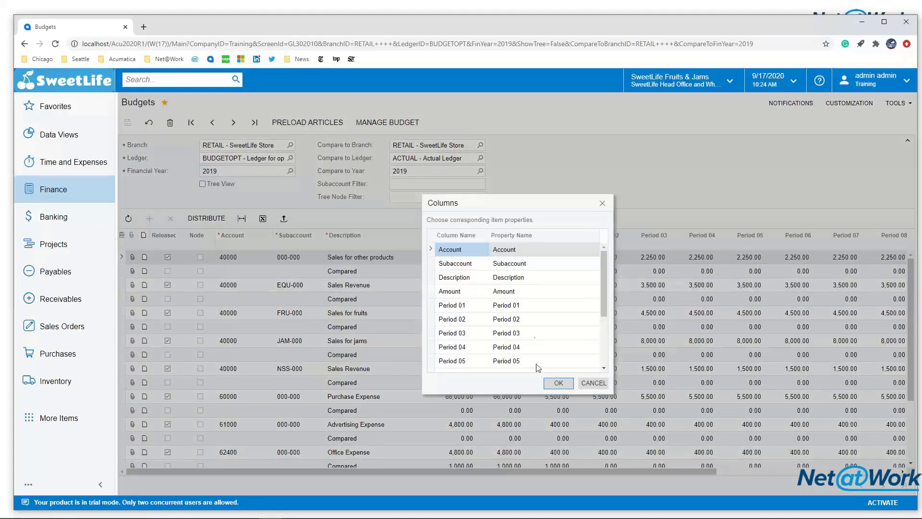
left_click(557, 384)
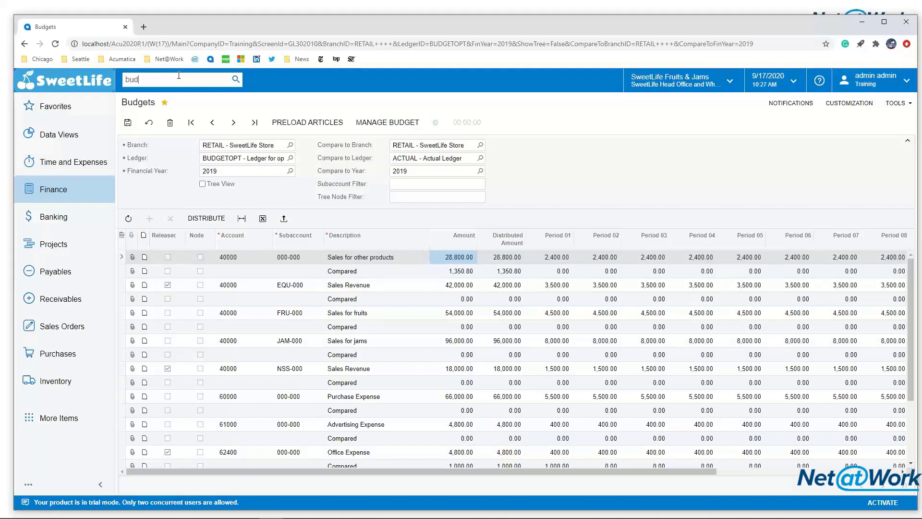
- Open the Budget Configuration form, discarding the unsaved budget changes, and view the subarticles of the Sales node
type("t confi")
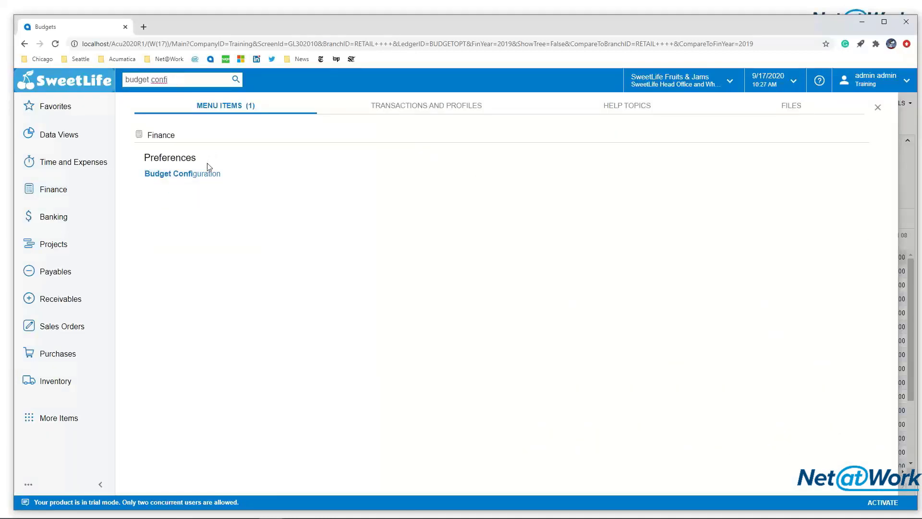
left_click(180, 175)
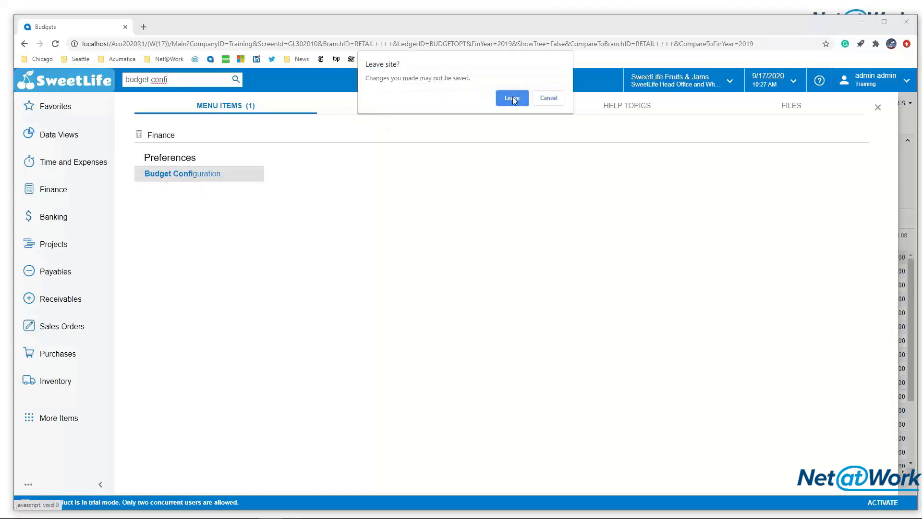
left_click(512, 99)
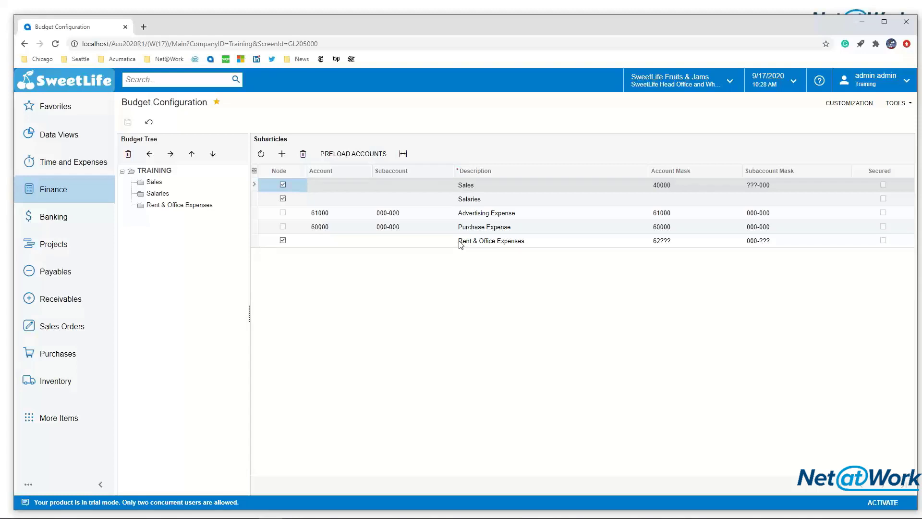
left_click(437, 214)
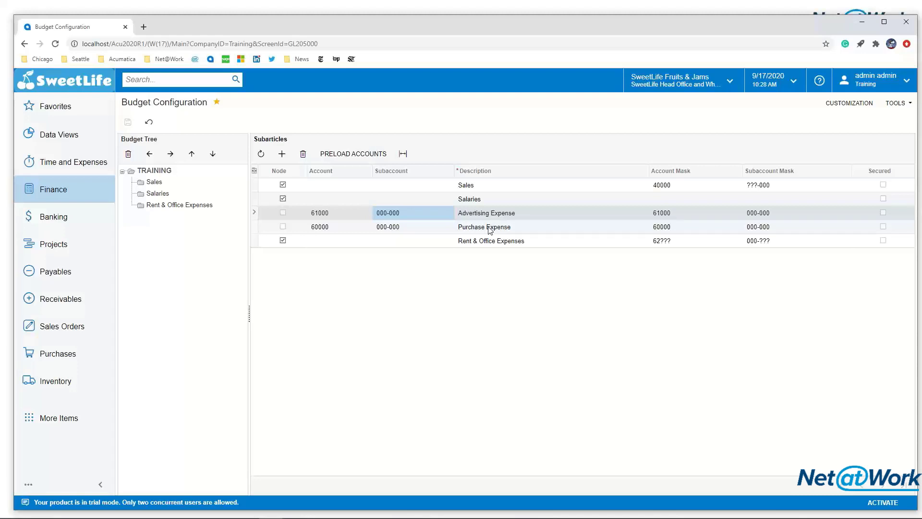
left_click(155, 182)
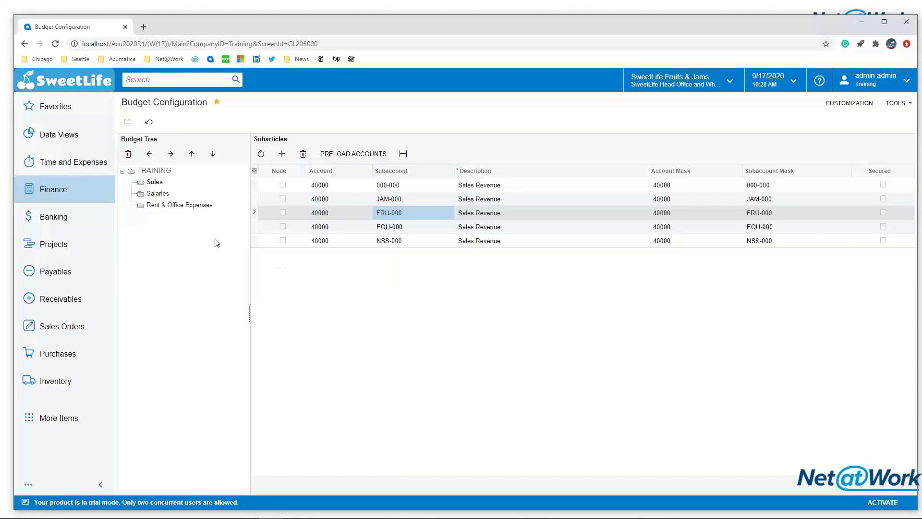
- Add a Services Expenses node under the TRAINING root with account mask 63??? and subaccount mask 000-000
left_click(154, 171)
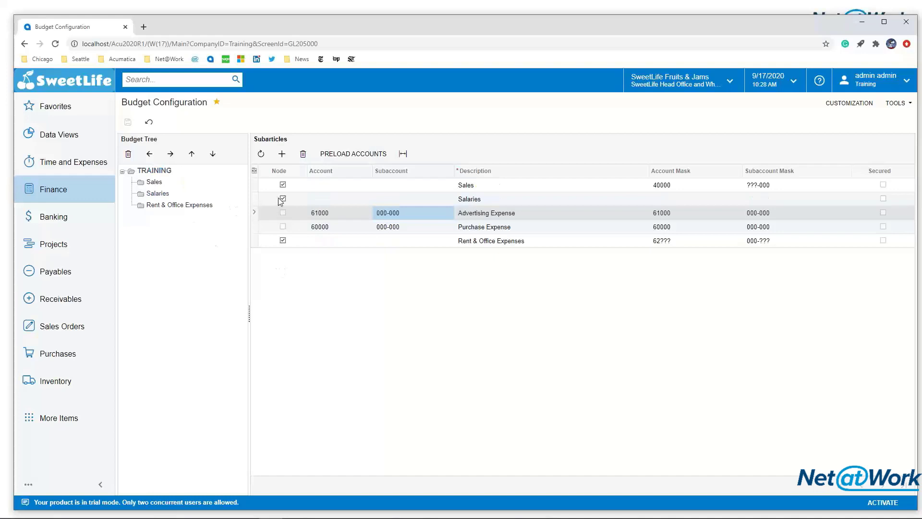
left_click(282, 153)
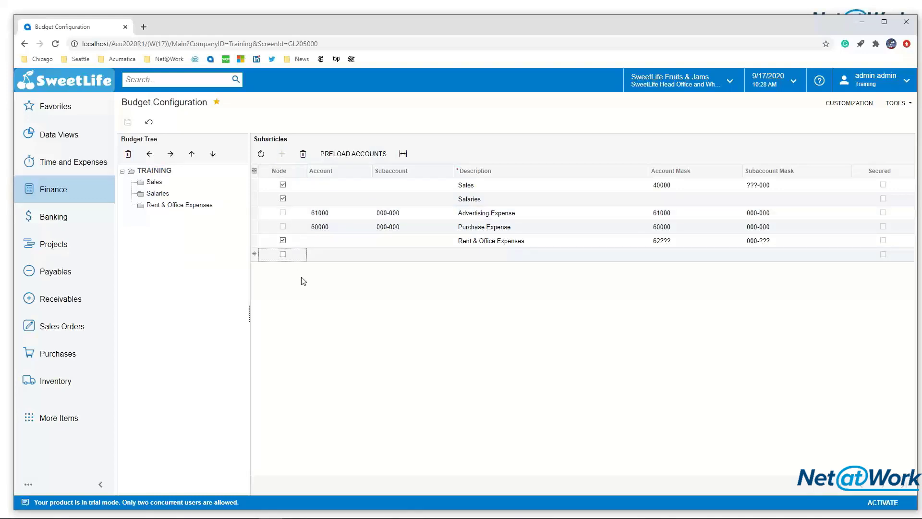
left_click(283, 255)
left_click(462, 256)
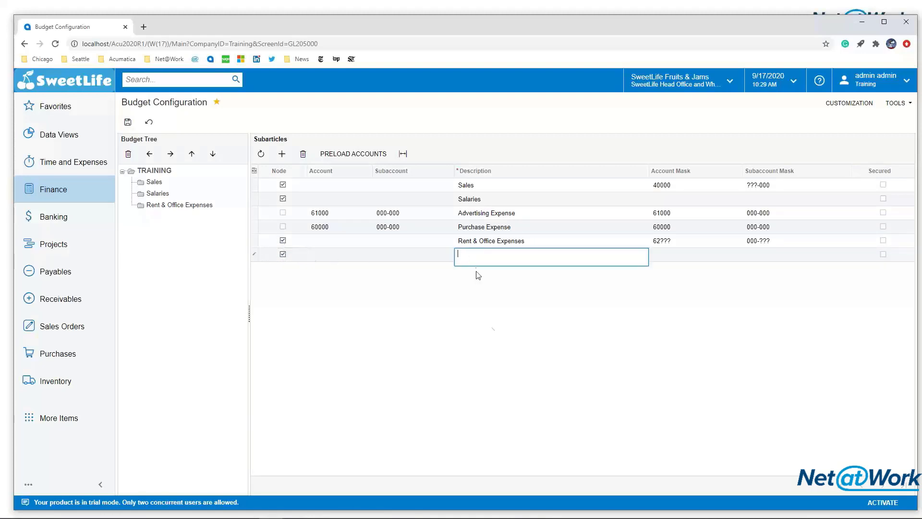
type("Services Expenses")
key("Tab")
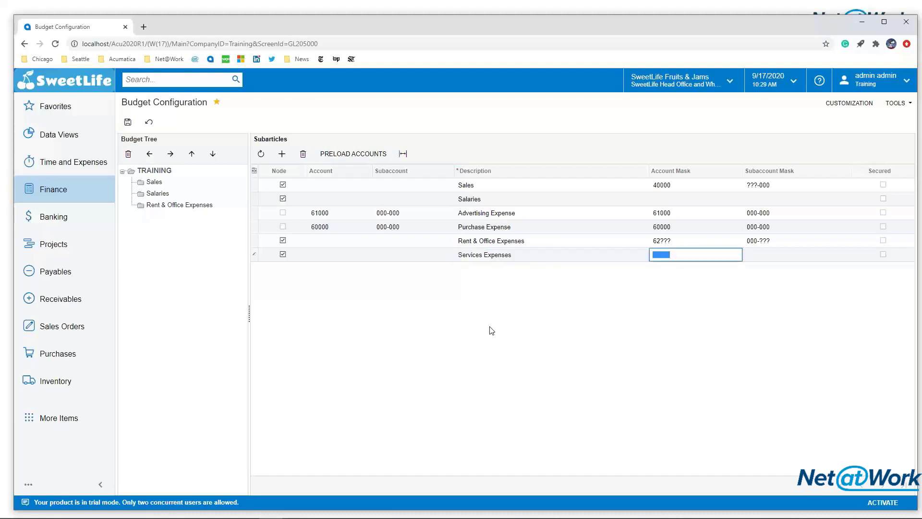
type("63???")
key("Tab")
type("000000")
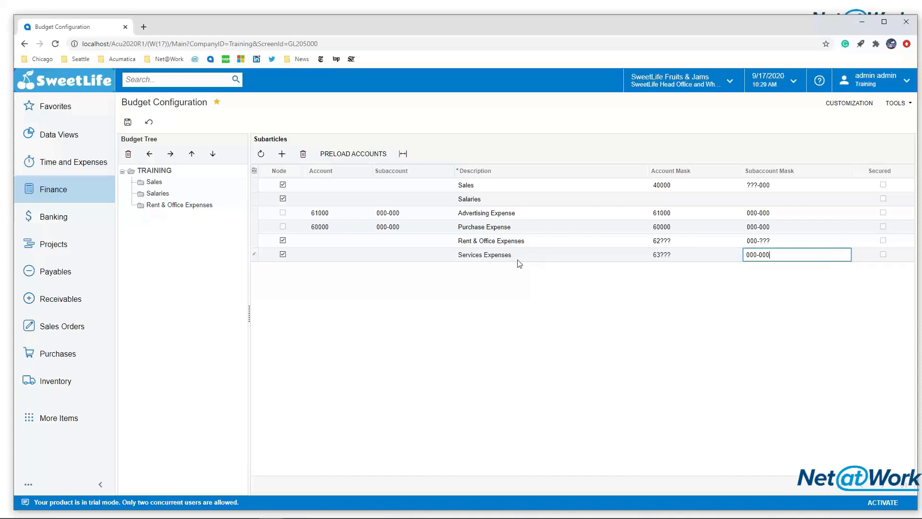
key("Tab")
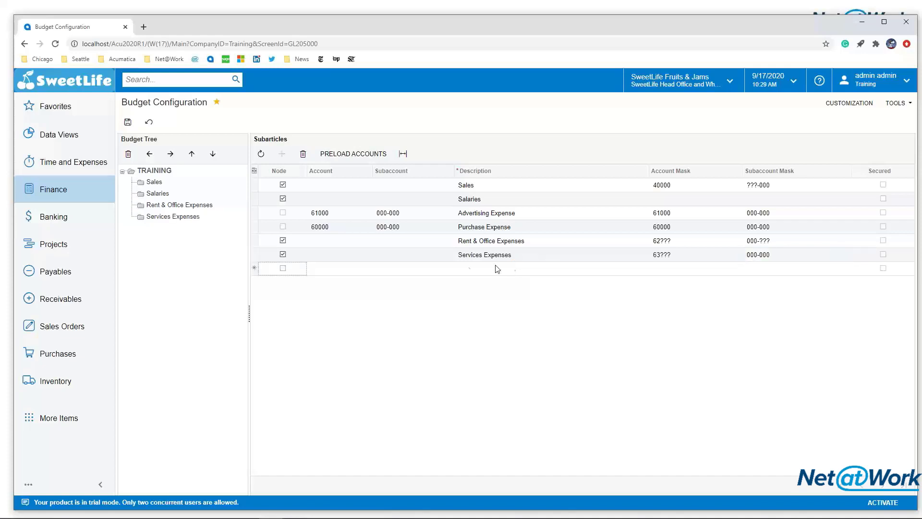
- Preload accounts 63000 - Supplies through 63300 - Utilities with subaccount mask 000-000 into the Services Expenses node
left_click(177, 217)
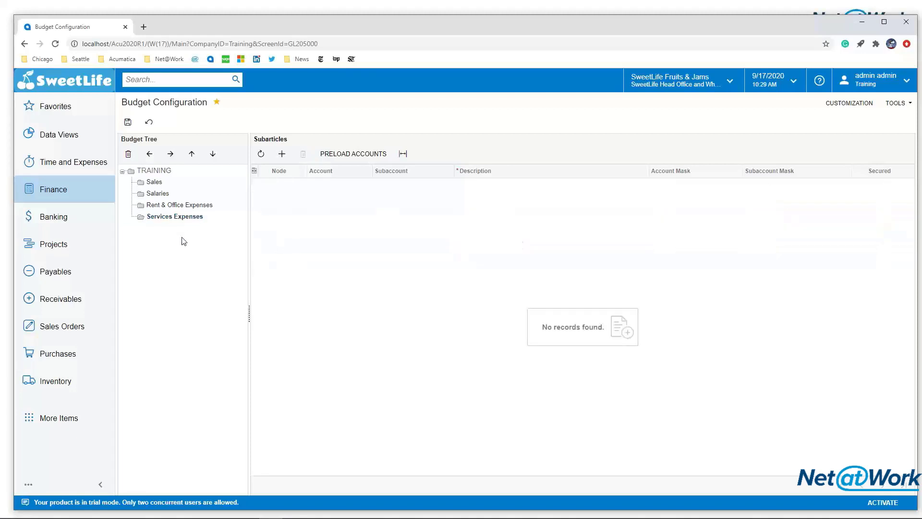
left_click(347, 156)
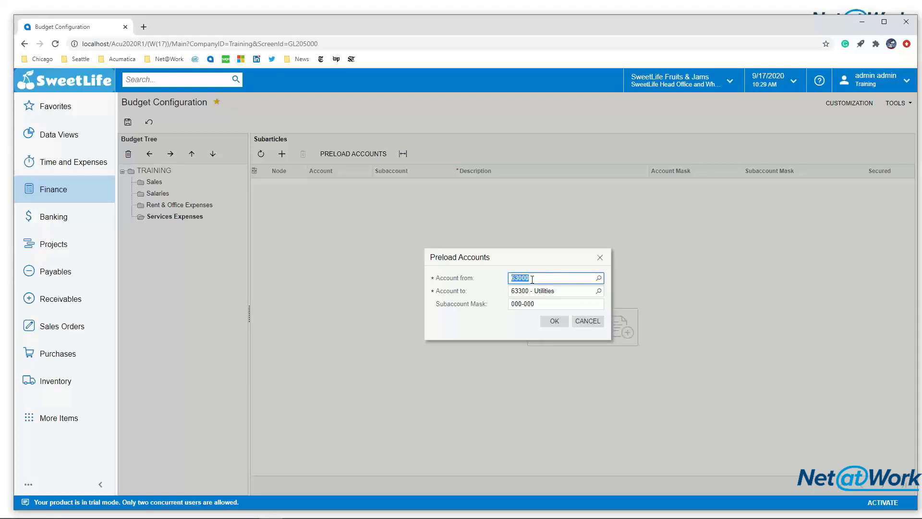
right_click(539, 318)
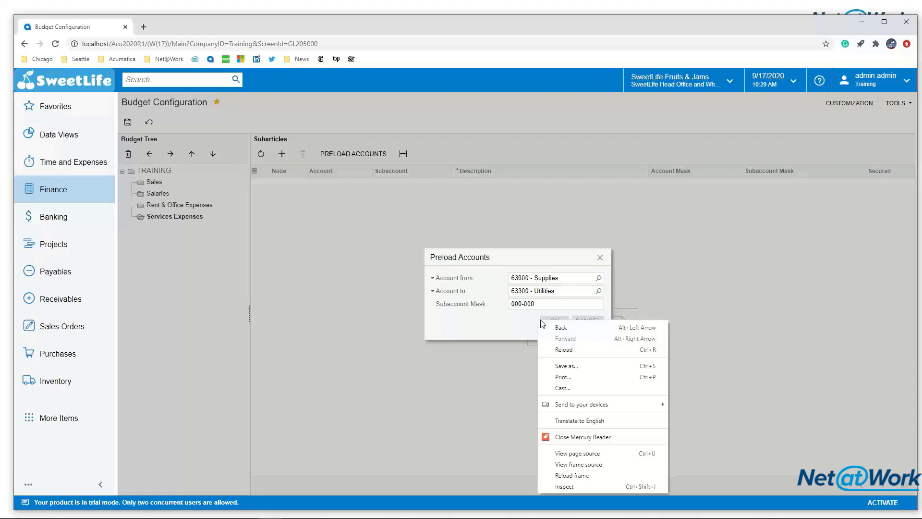
left_click(538, 318)
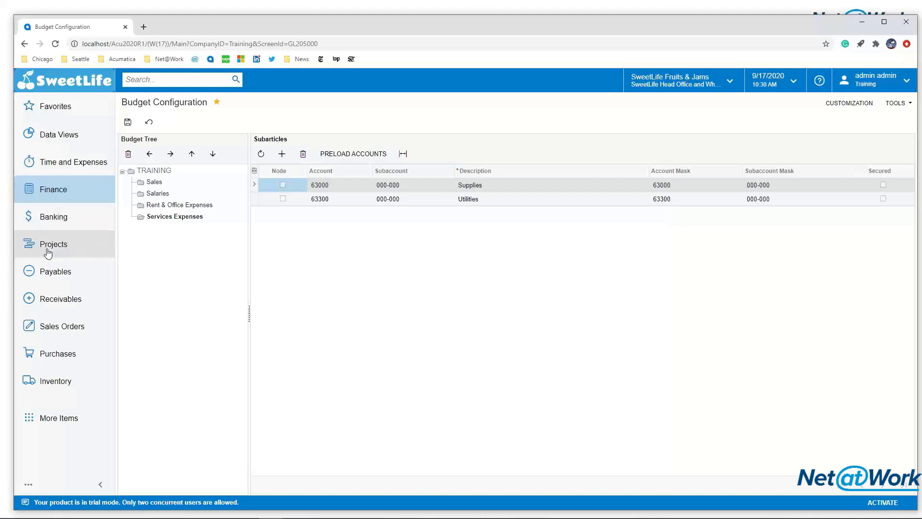
- Return to the Budgets form and clear the comparison year
left_click(170, 81)
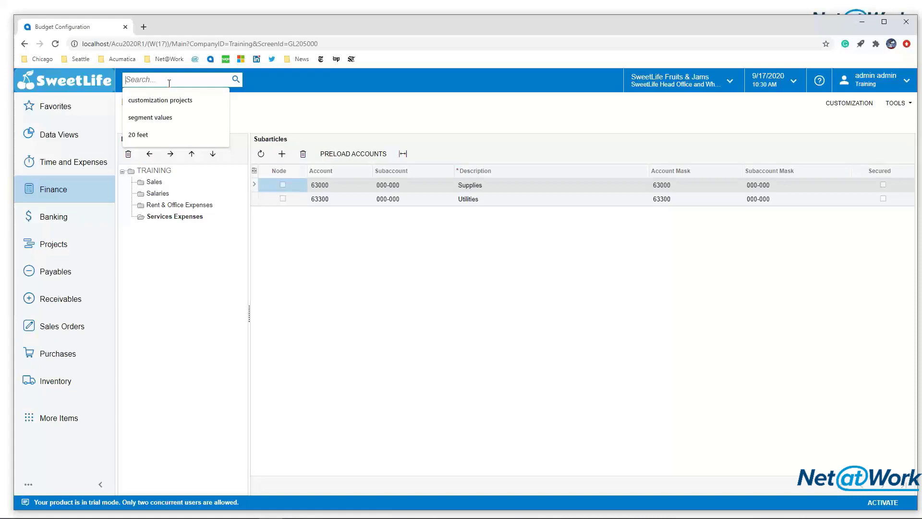
left_click(334, 262)
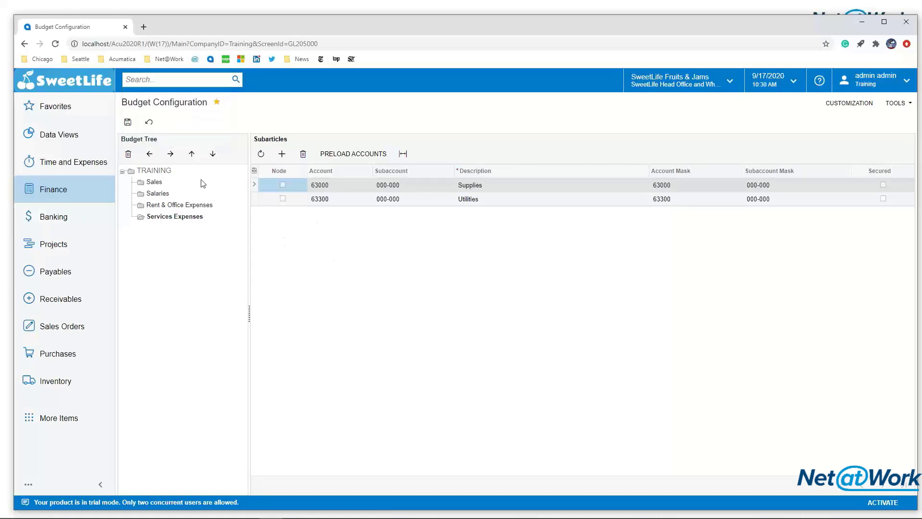
left_click(160, 80)
type("Budget")
left_click(168, 177)
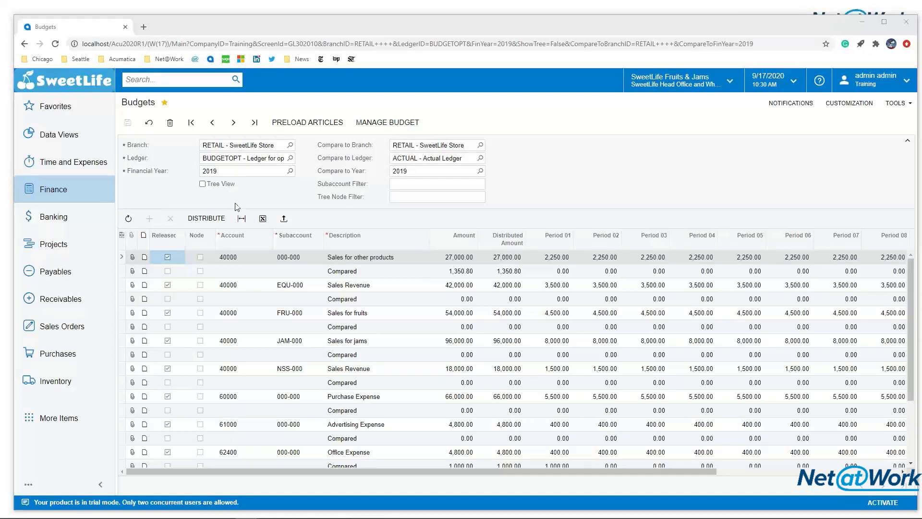
left_click(415, 171)
key("BackSpace")
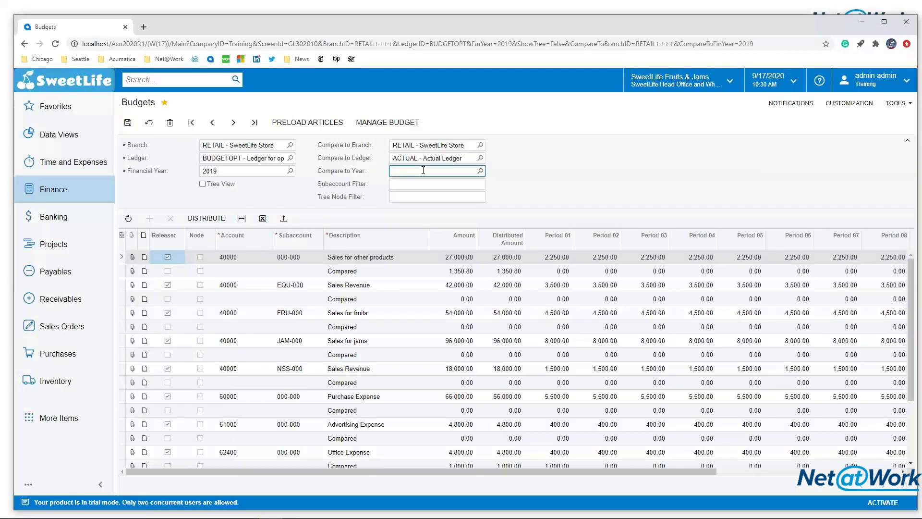
key("Tab")
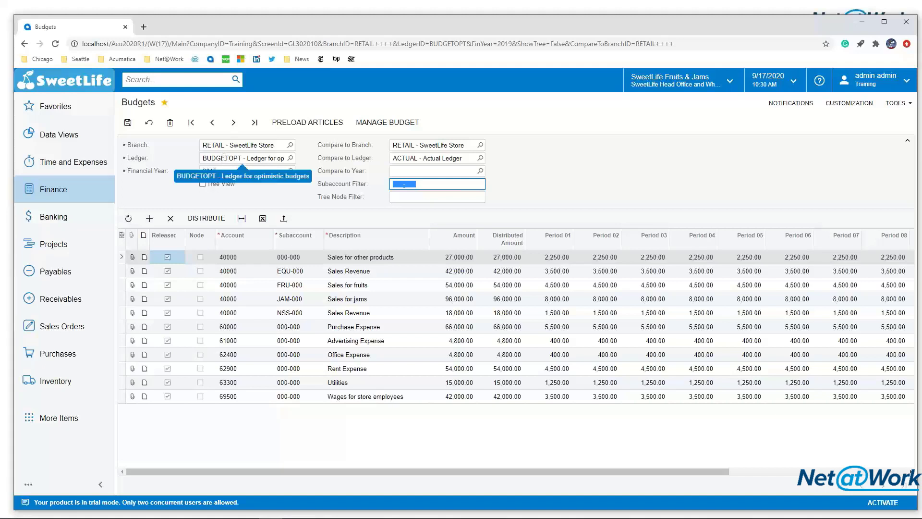
- Switch the budget ledger to BUDGETPES and create its 2019 budget with the tree preloaded from the budget configuration
left_click(262, 159)
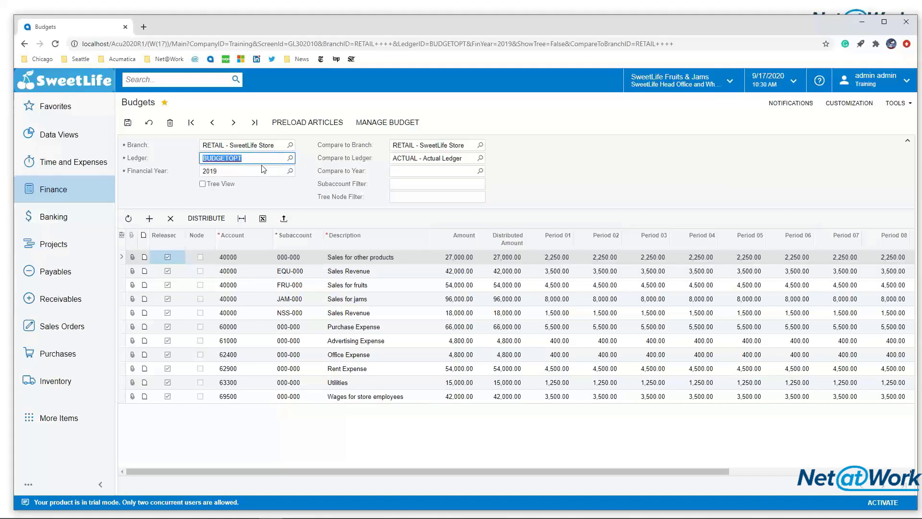
left_click(291, 158)
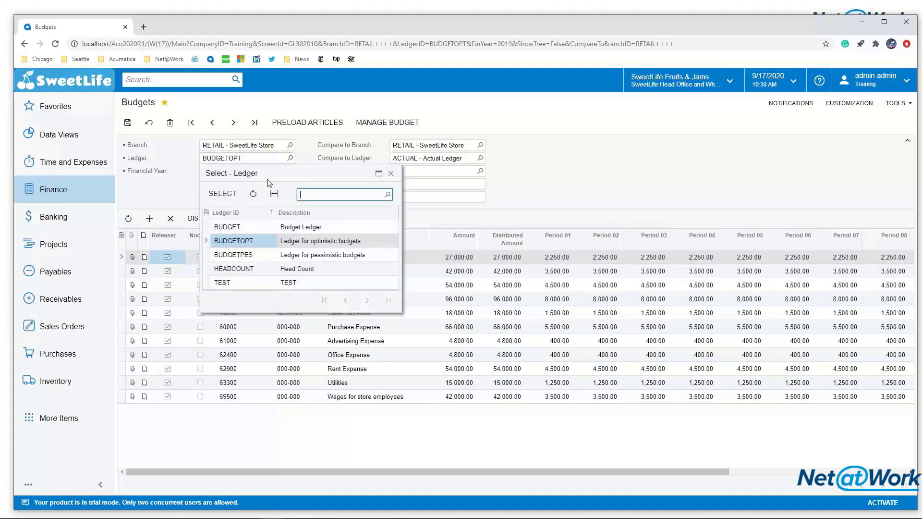
left_click(256, 255)
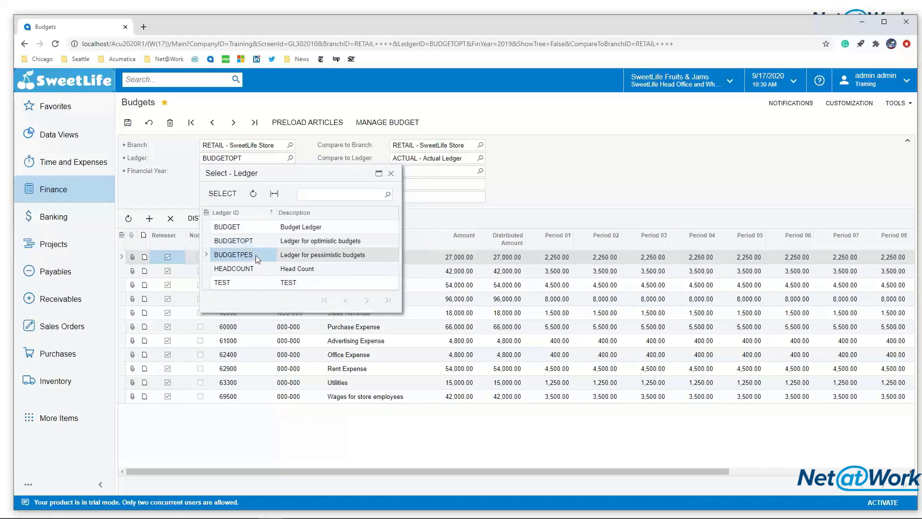
double_click(256, 255)
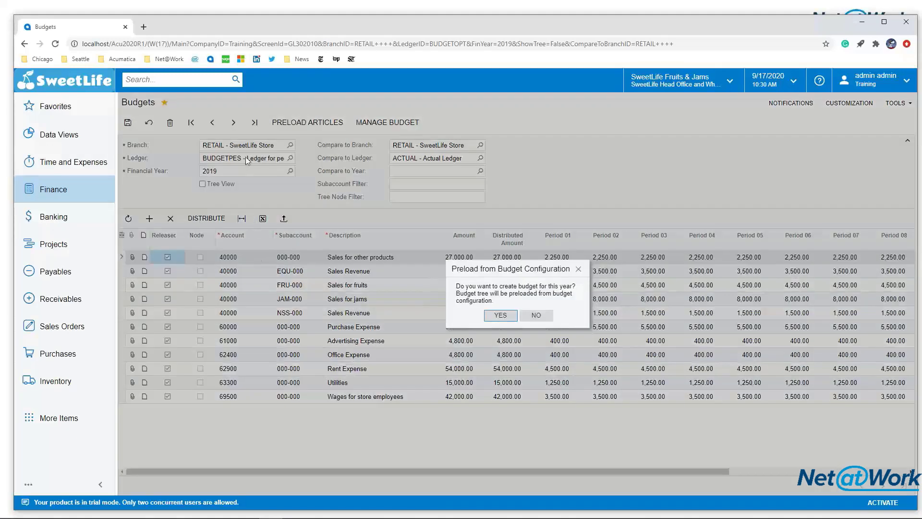
right_click(466, 304)
left_click(457, 313)
left_click(495, 317)
- Turn on Tree View for the budget and review the Sales, Salaries and TRAINING root articles
left_click(203, 185)
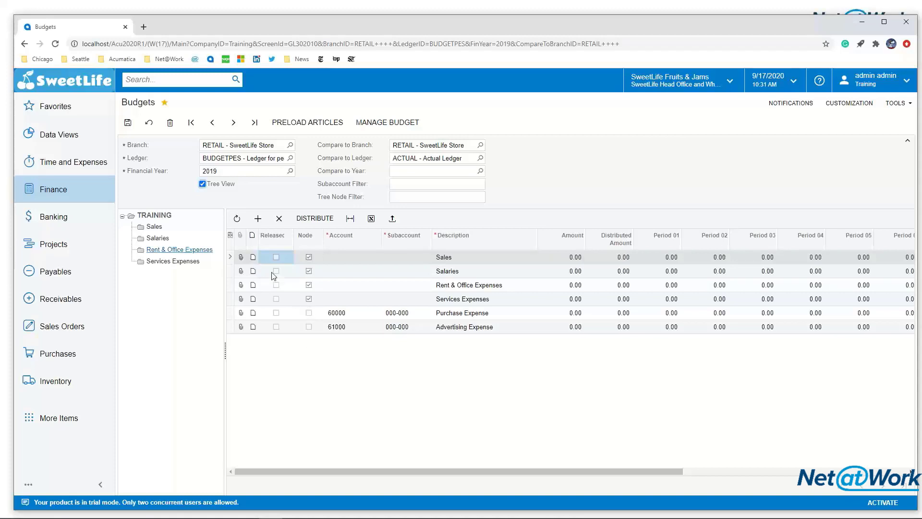
left_click(155, 229)
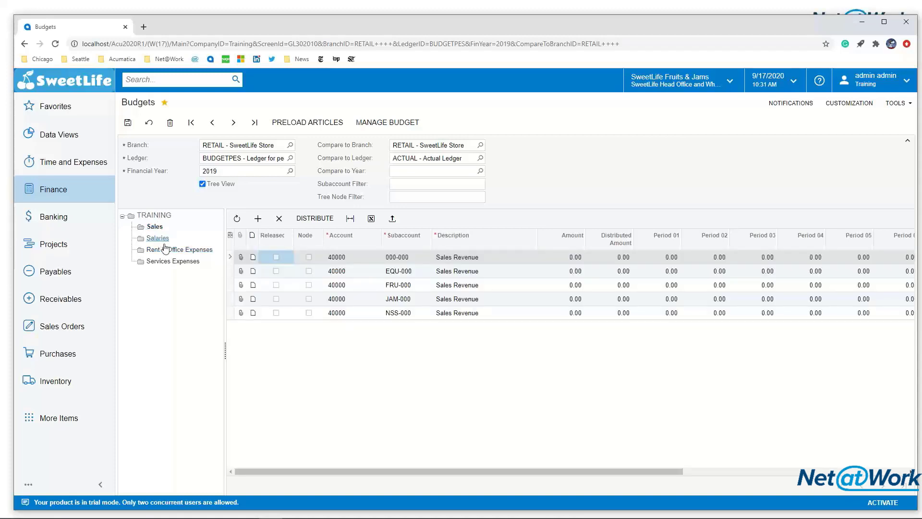
left_click(158, 238)
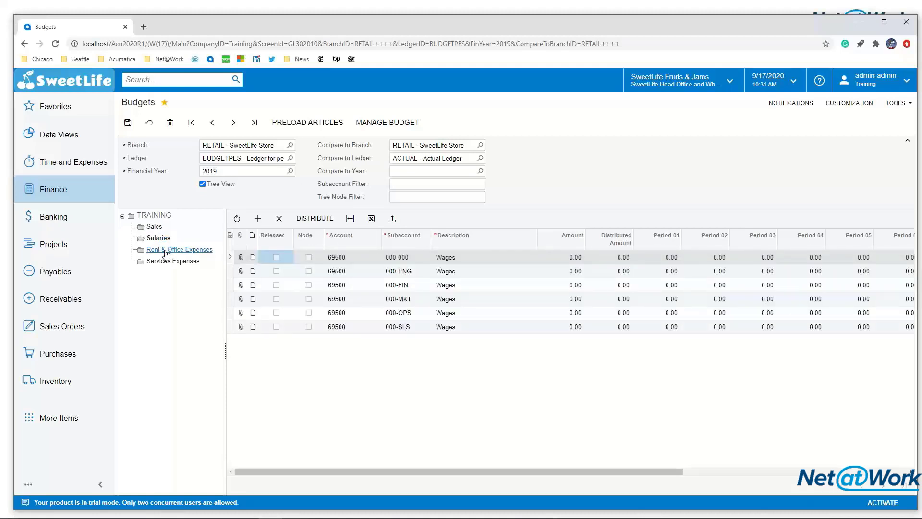
left_click(154, 216)
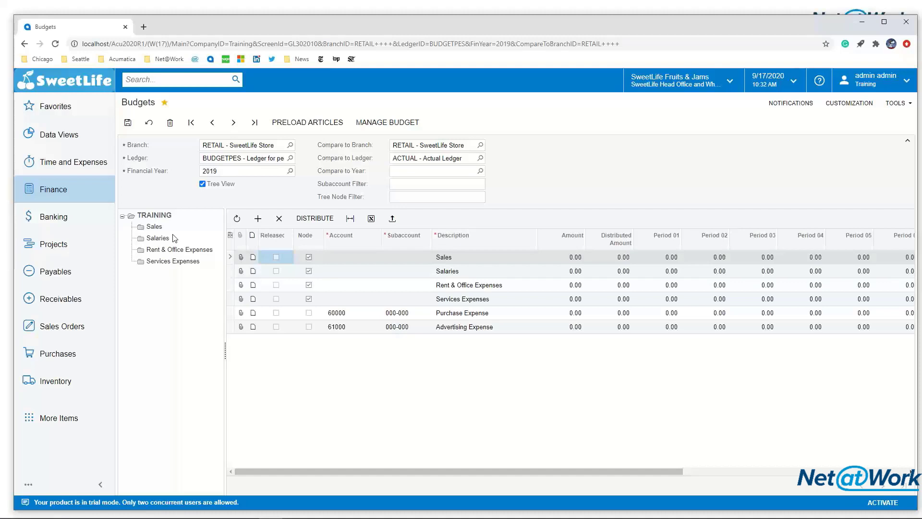
- Set up a preload for the Sales node from RETAIL's BUDGETOPT ledger, financial year 2019, with a 90% multiplier
left_click(154, 227)
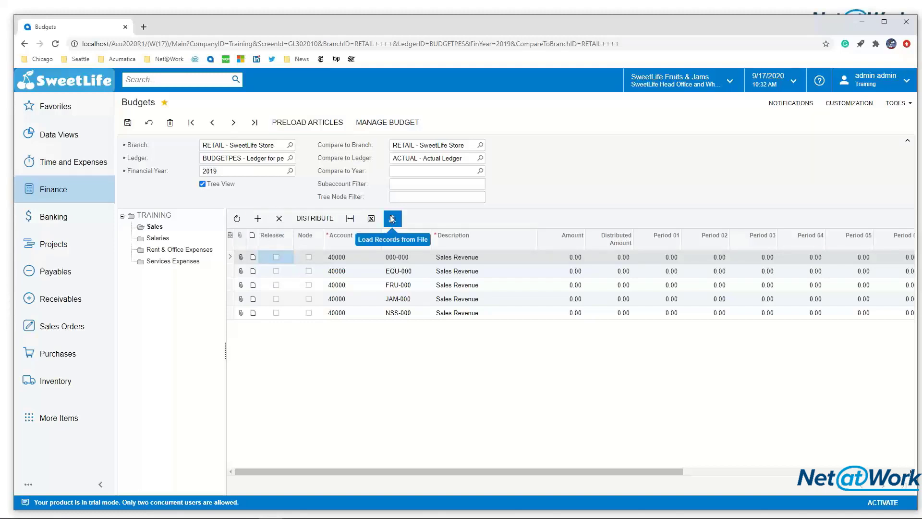
left_click(316, 126)
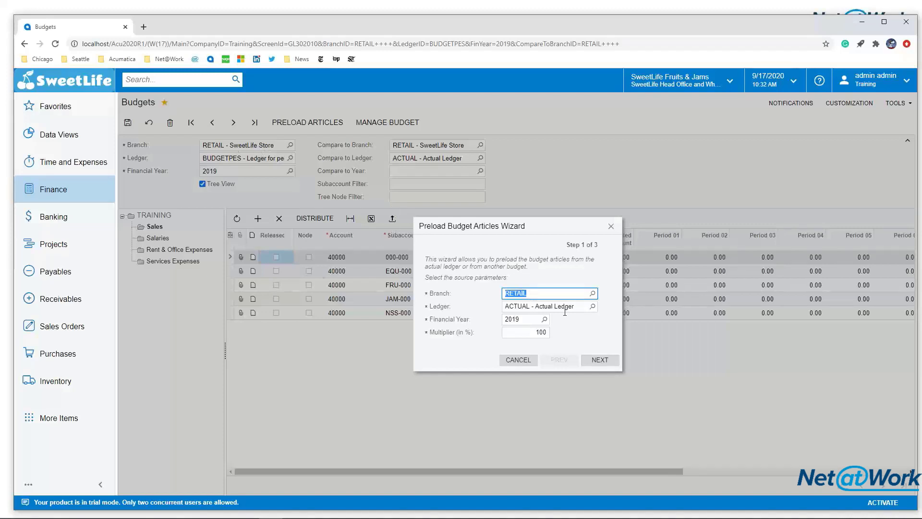
left_click(592, 308)
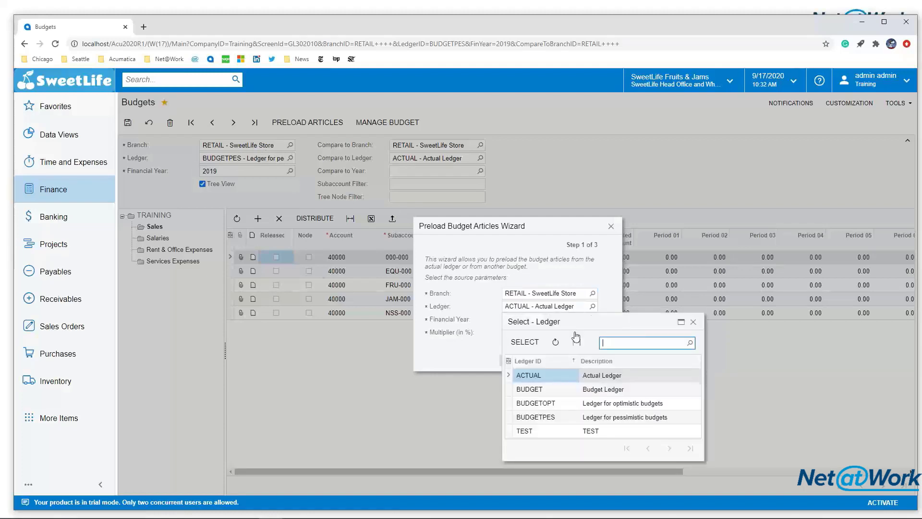
left_click(557, 406)
double_click(557, 407)
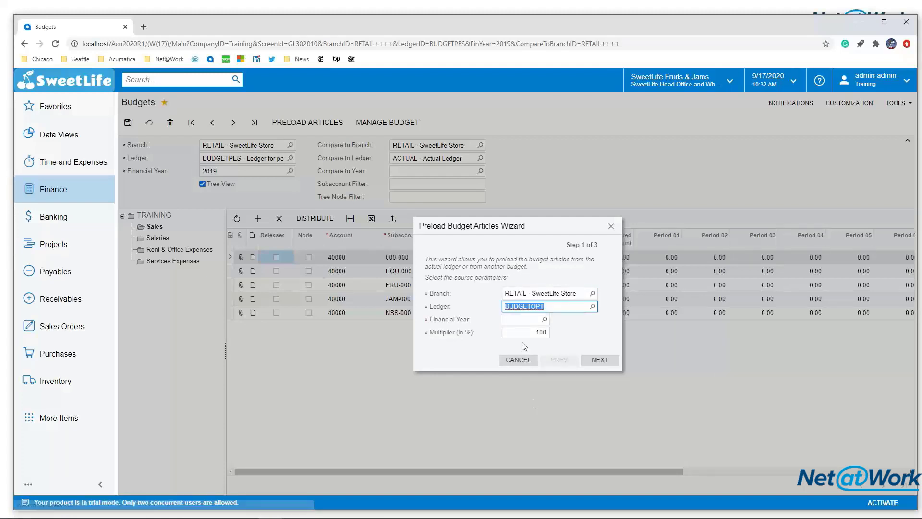
left_click(520, 319)
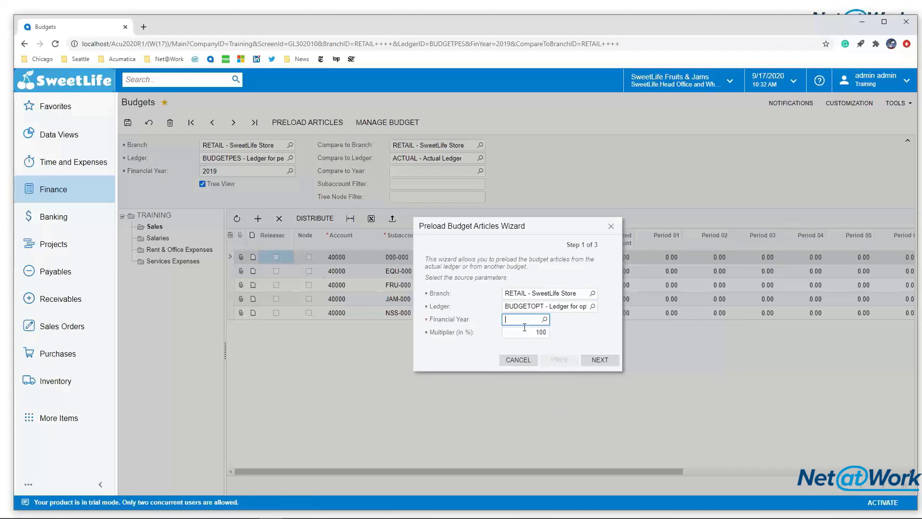
type("2019")
left_click(520, 331)
left_click(520, 332)
type("90")
left_click(596, 363)
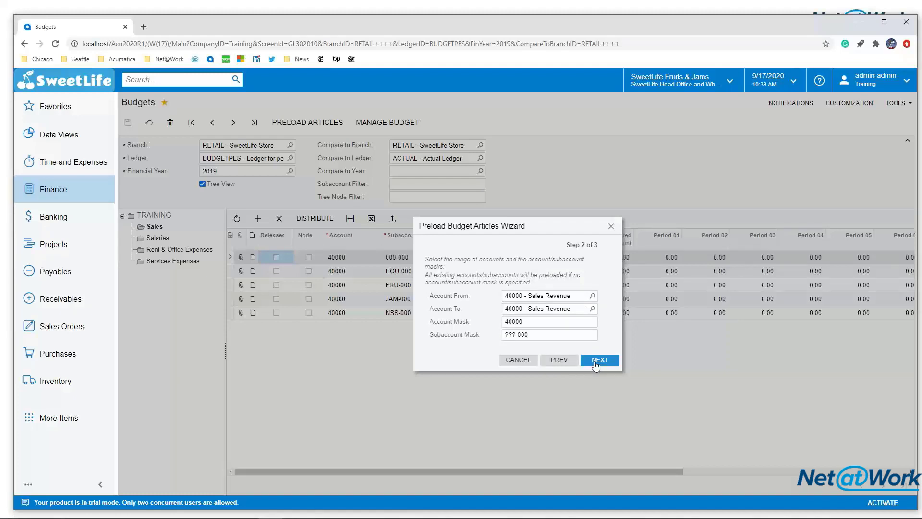
- Finish the Sales preload for account 40000 and subaccount mask ???-000, updating existing articles and loading nonexistent ones
right_click(559, 321)
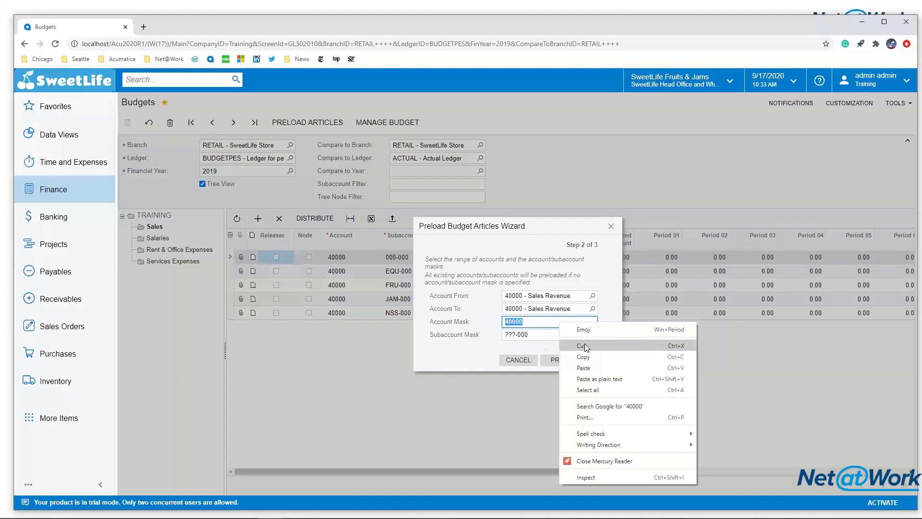
left_click(481, 351)
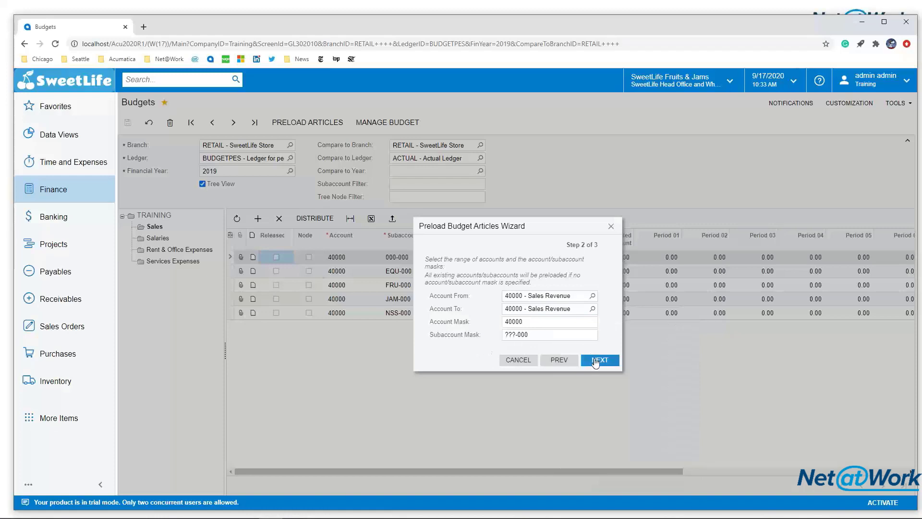
left_click(595, 361)
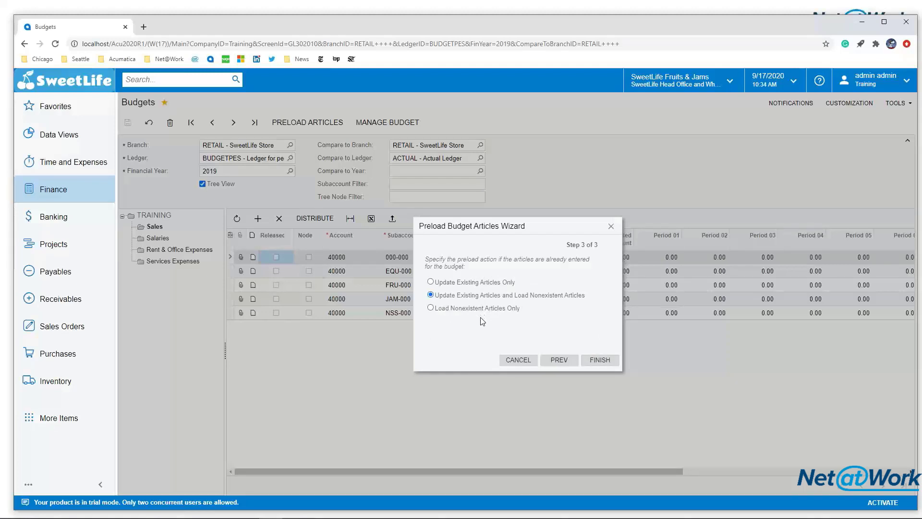
left_click(600, 363)
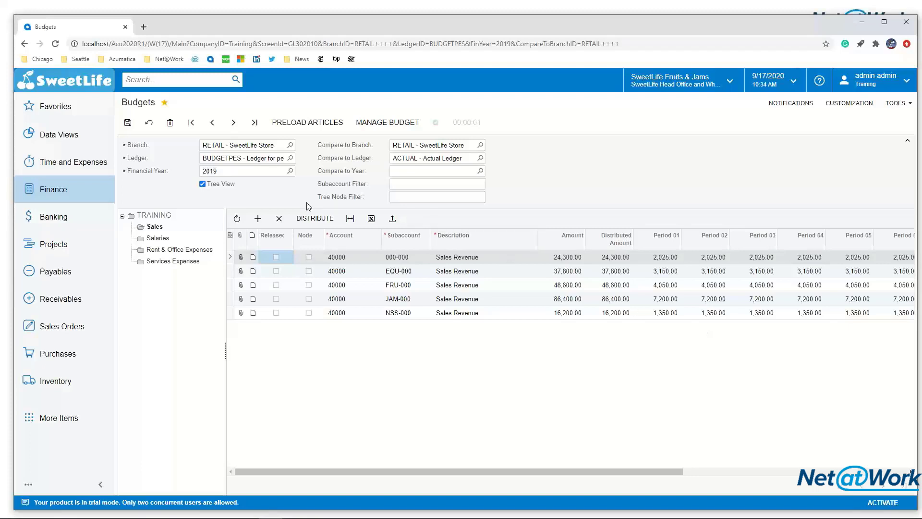
- Review the budget articles of the Salaries and Rent & Office Expenses nodes and of the TRAINING root
left_click(158, 237)
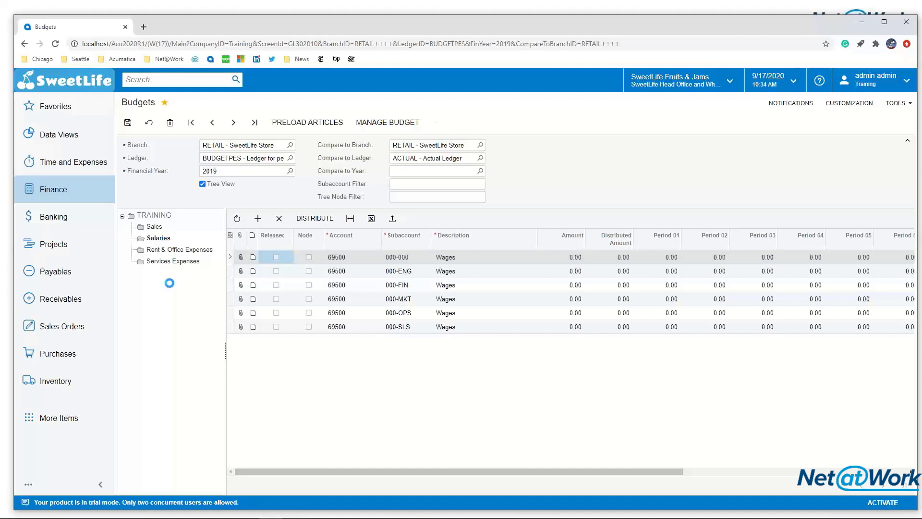
left_click(181, 250)
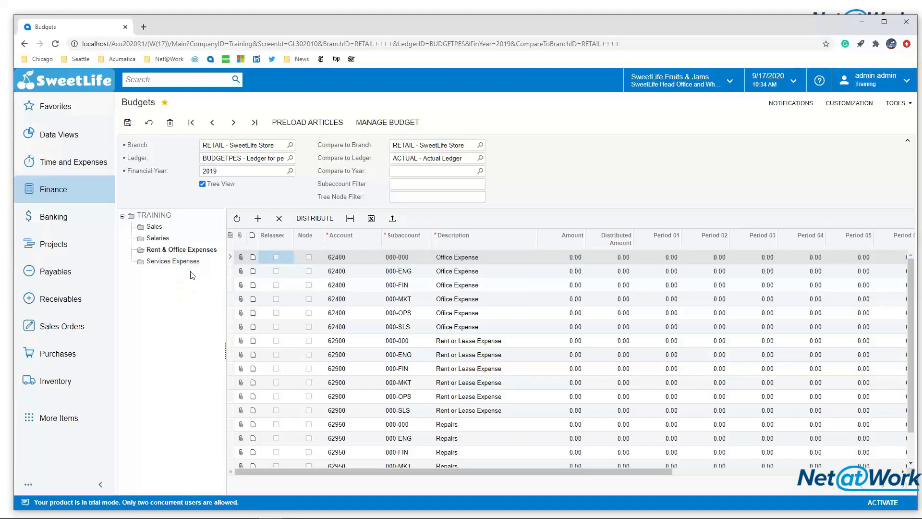
left_click(157, 216)
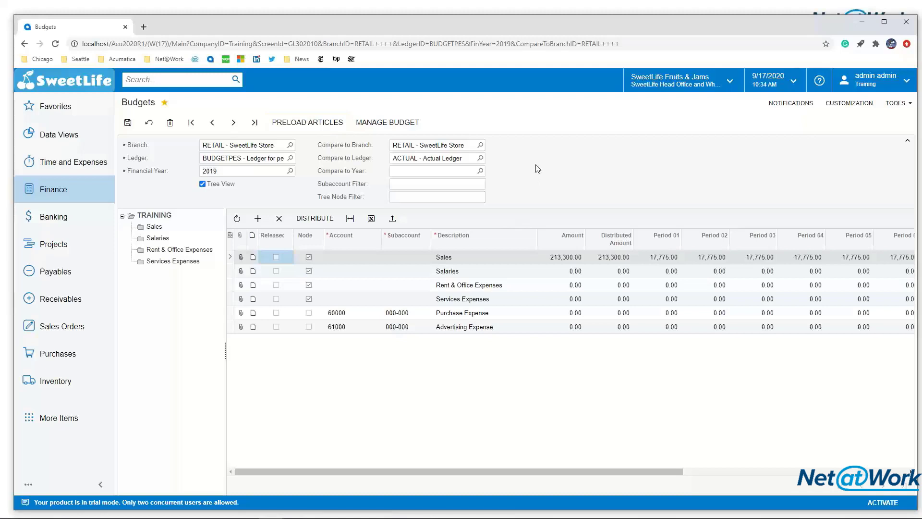
- Examine the Manage Budget actions, including Convert Budget Using Current Budget Configuration, and close the dialog without applying one
left_click(416, 124)
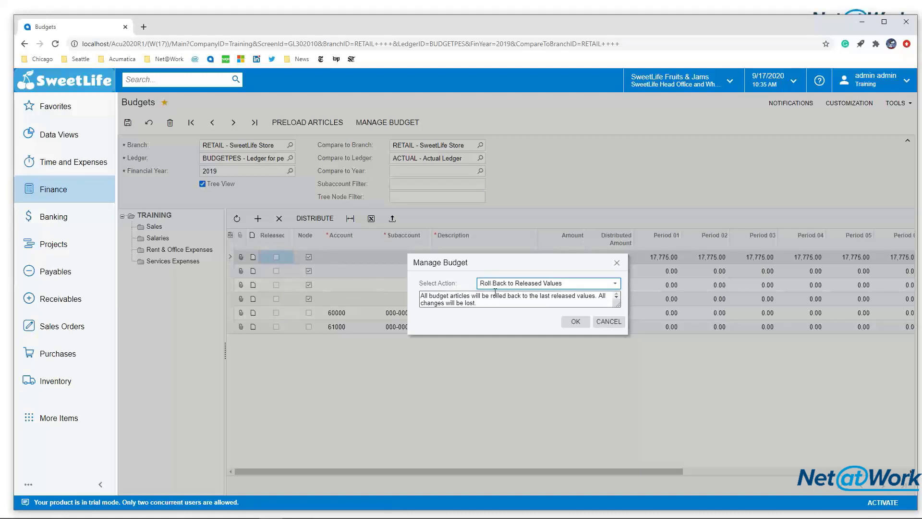
left_click(524, 285)
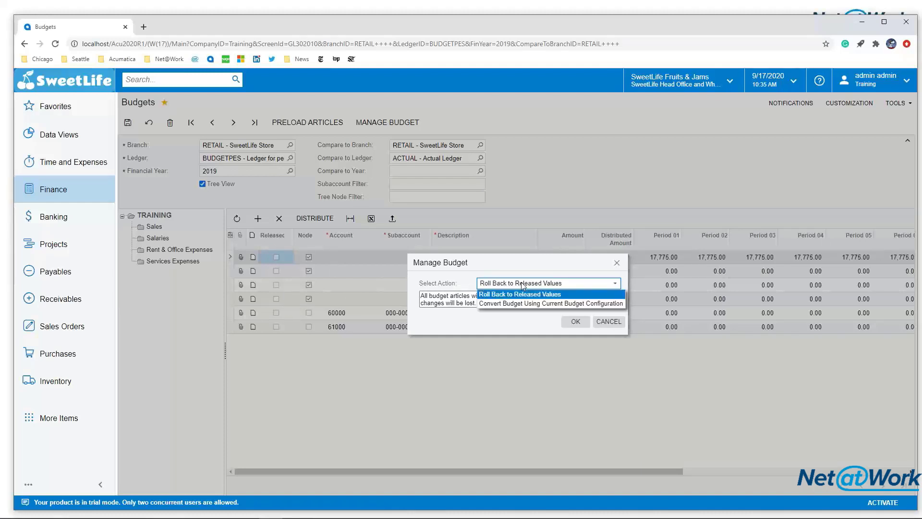
left_click(519, 304)
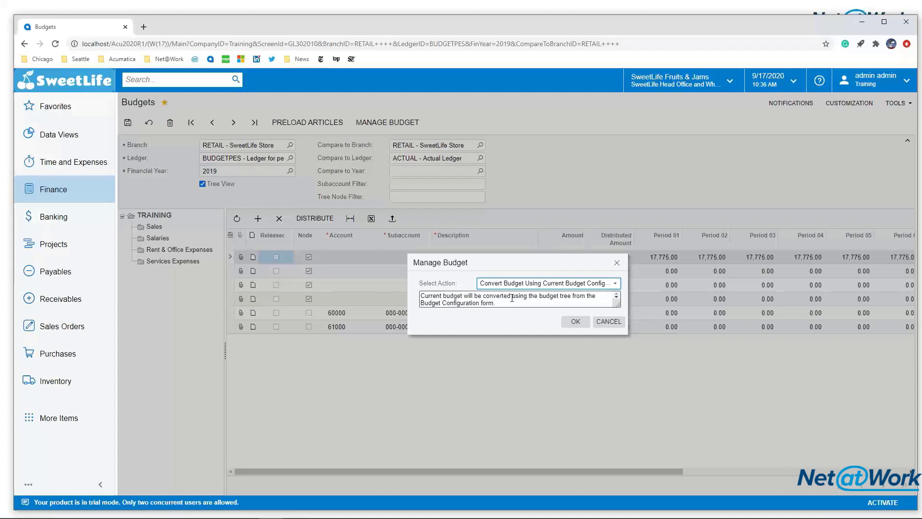
left_click(608, 321)
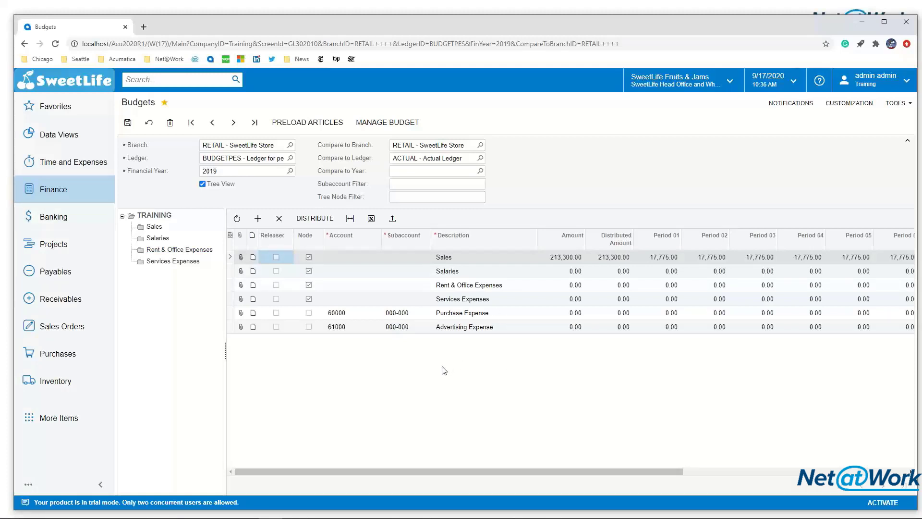
- Find and open the Release Budgets form, leaving the budget without saving its changes
left_click(159, 79)
type("releas")
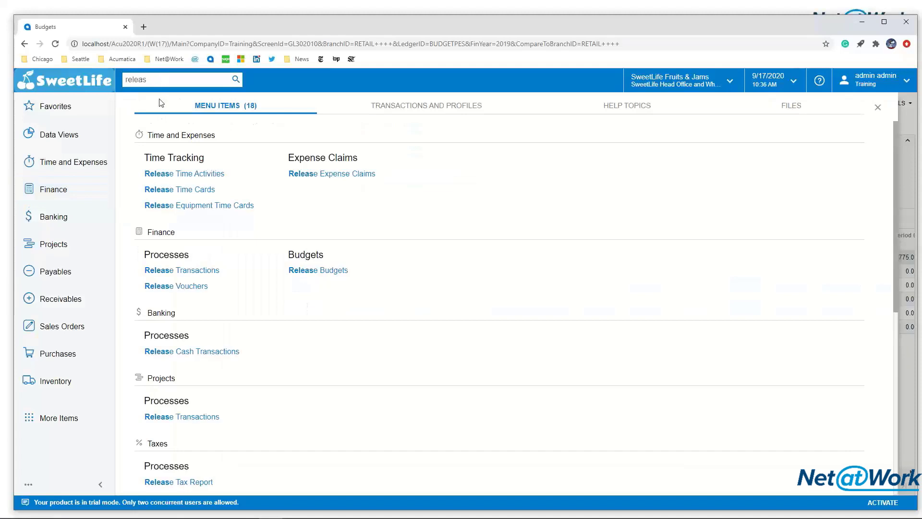
left_click(300, 271)
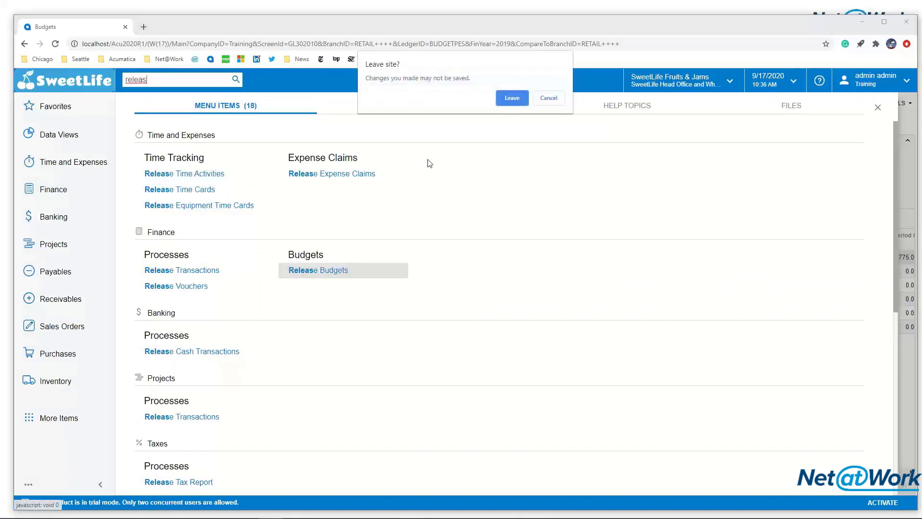
left_click(511, 98)
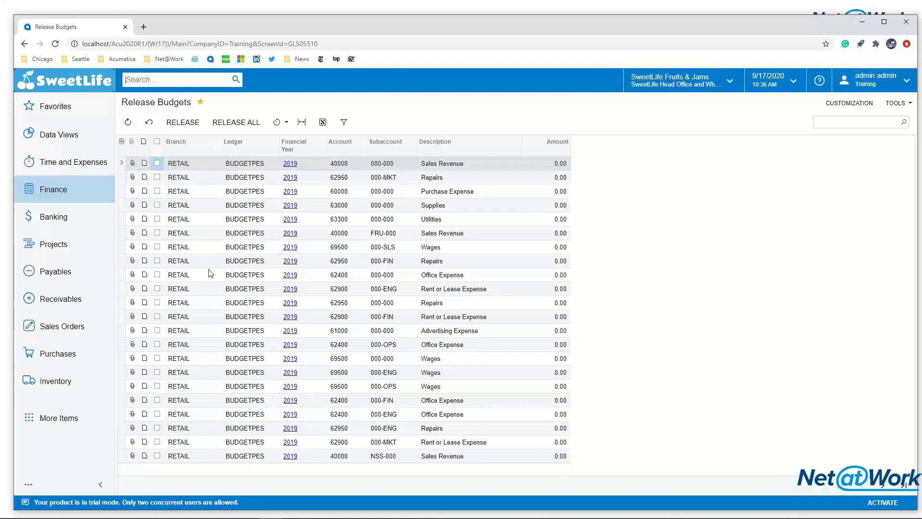
left_click(157, 163)
left_click(157, 177)
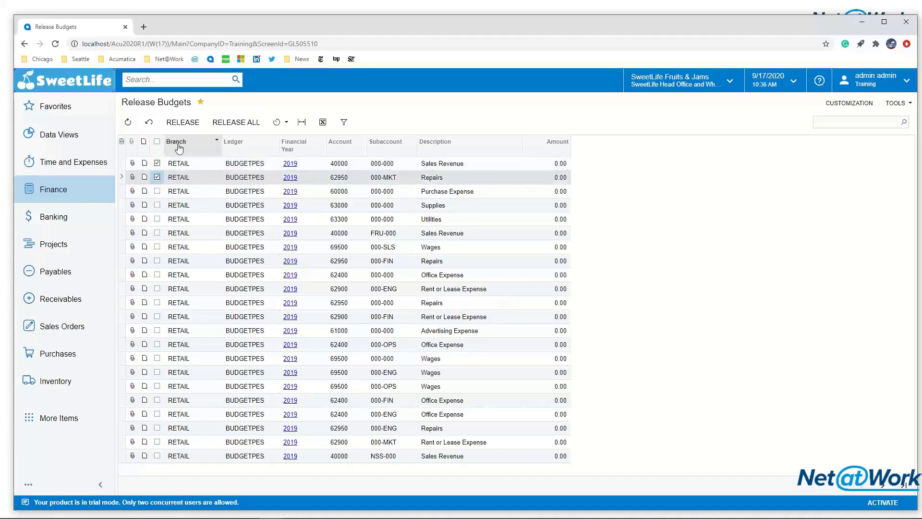
left_click(158, 164)
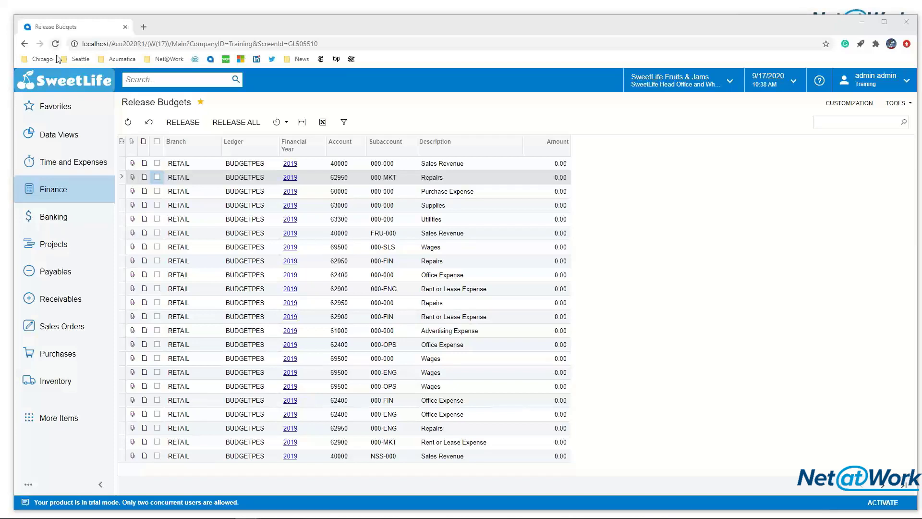
- Open the GL Budget Edit report in the Finance workspace, leaving Release Budgets without saving
left_click(172, 81)
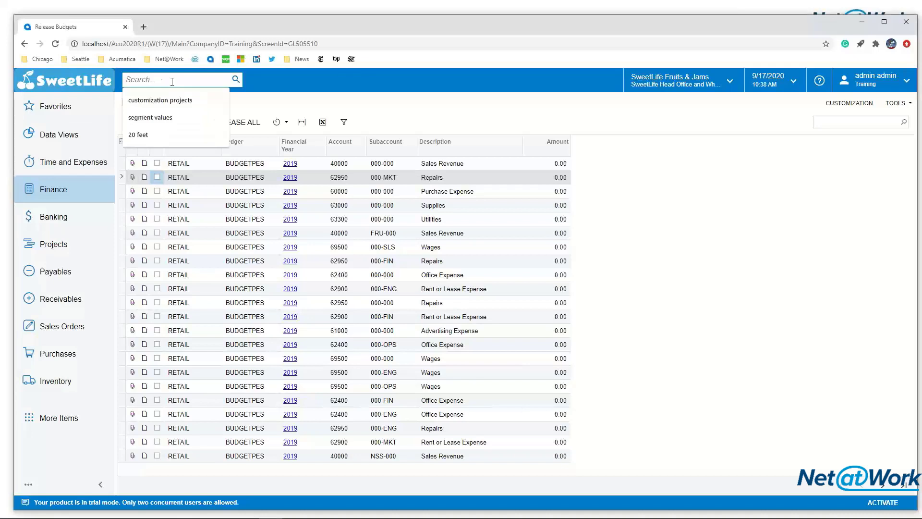
left_click(53, 189)
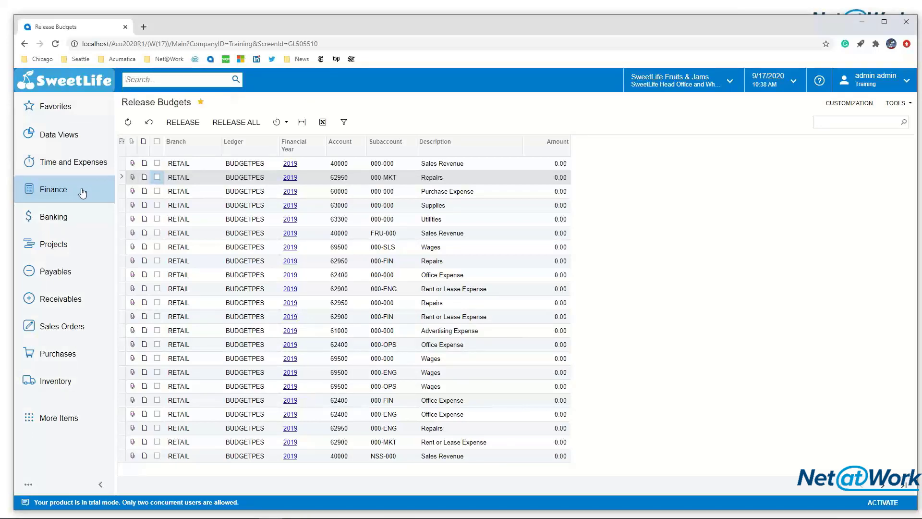
left_click(335, 297)
left_click(510, 98)
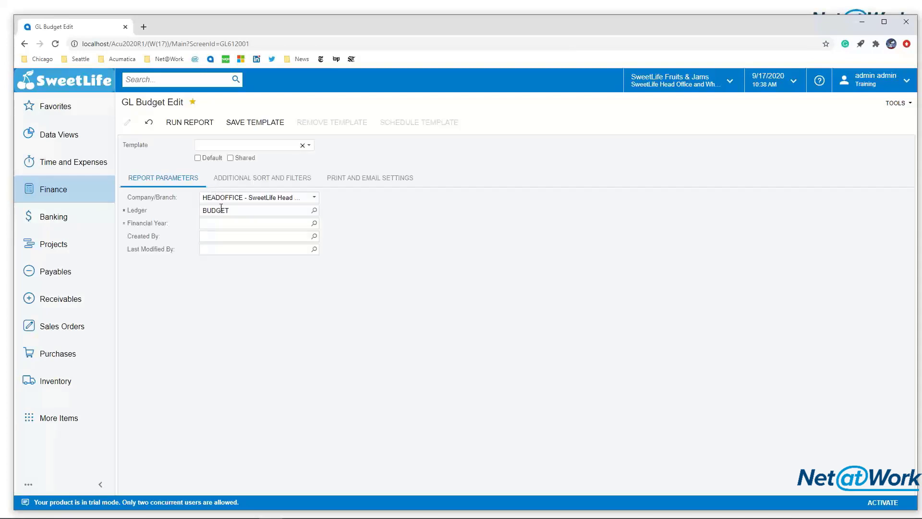
- Run the GL Budget Edit report for branch RETAIL - SweetLife Store, ledger BUDGETOPT and financial year 2019
left_click(238, 199)
type("re")
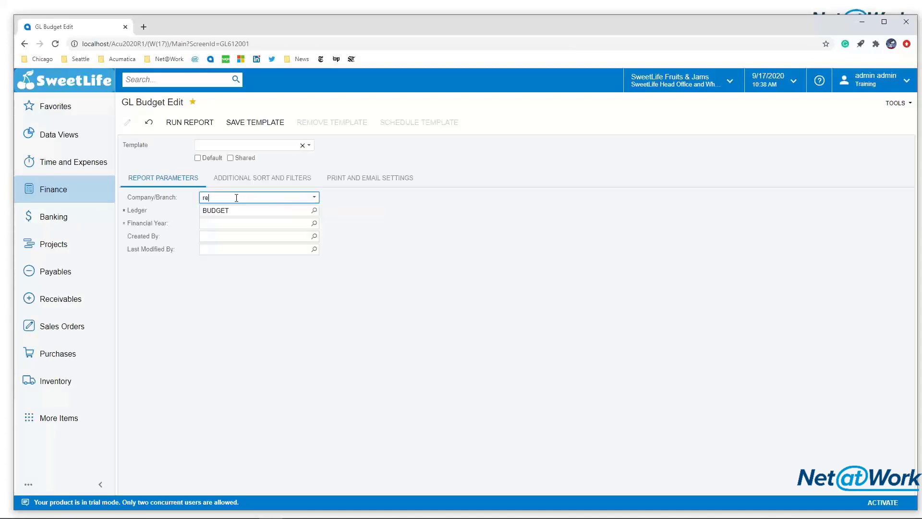
type("tai")
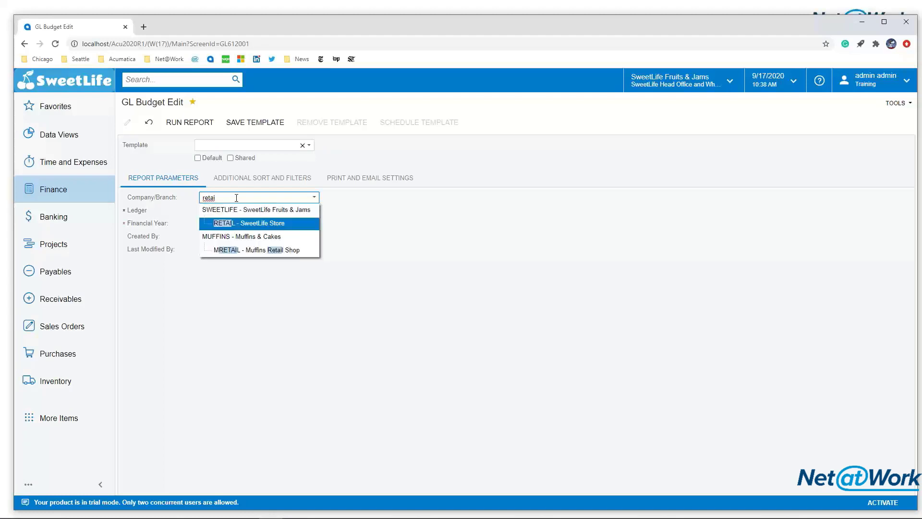
left_click(242, 223)
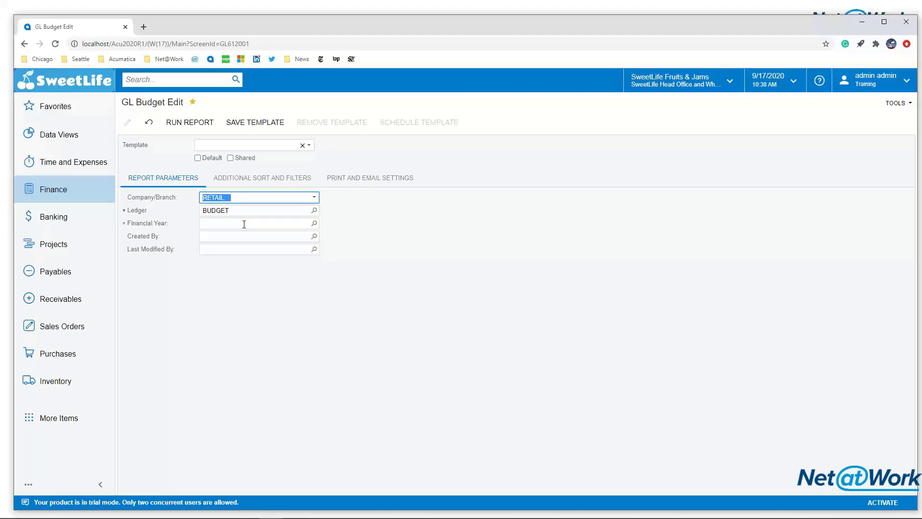
left_click(241, 211)
left_click(314, 211)
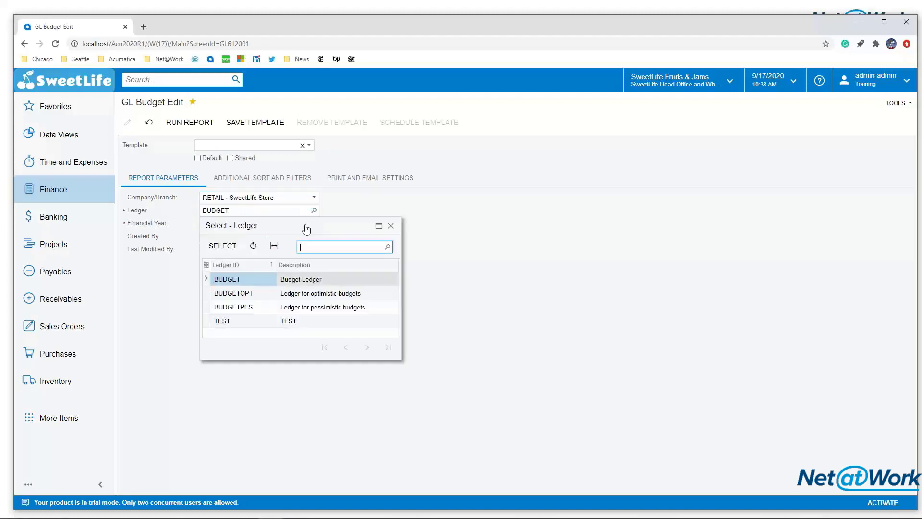
double_click(235, 293)
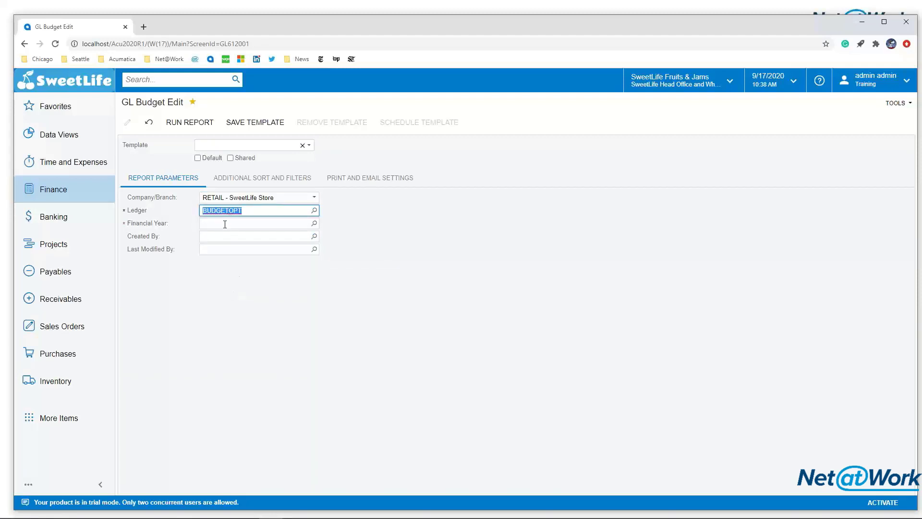
left_click(225, 224)
type("2019")
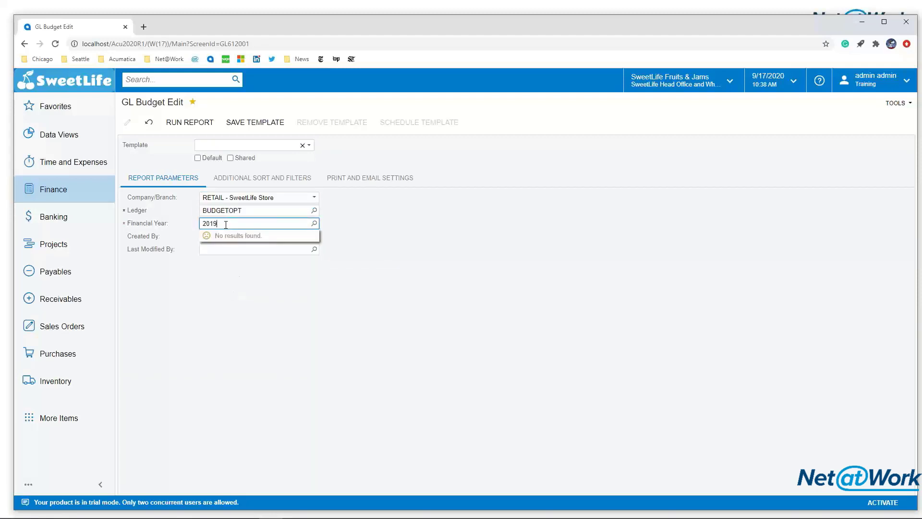
key("Tab")
left_click(192, 122)
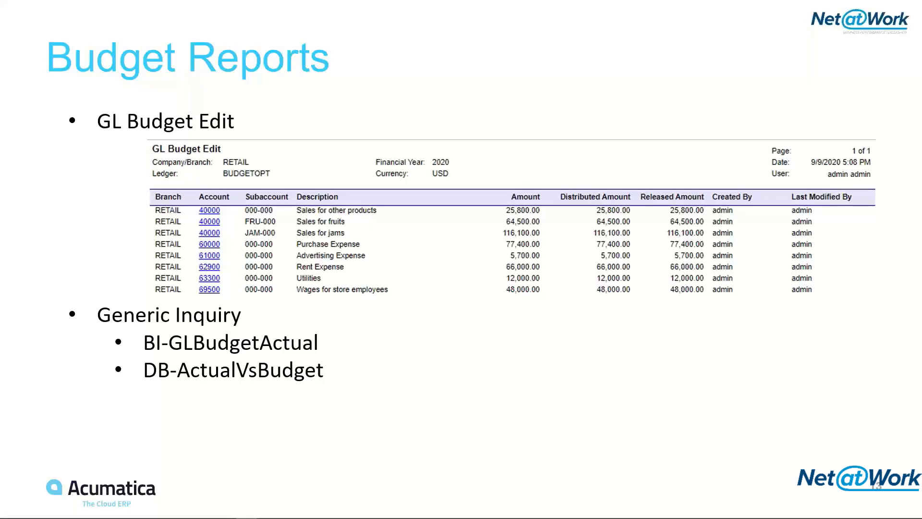
- Switch to Acumatica, change the tenant to Sales Demo, and run the favorite Profit & Loss versus YTD Budget report
key("alt+Tab")
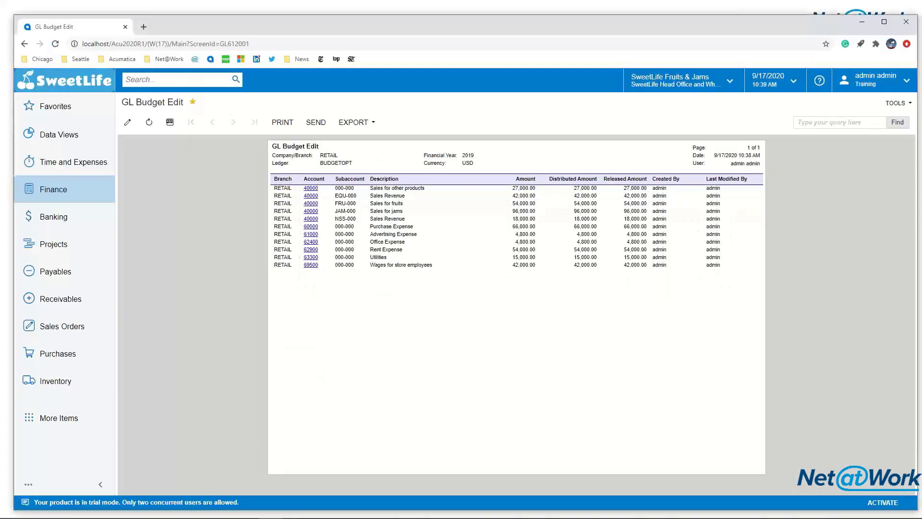
left_click(864, 82)
left_click(834, 126)
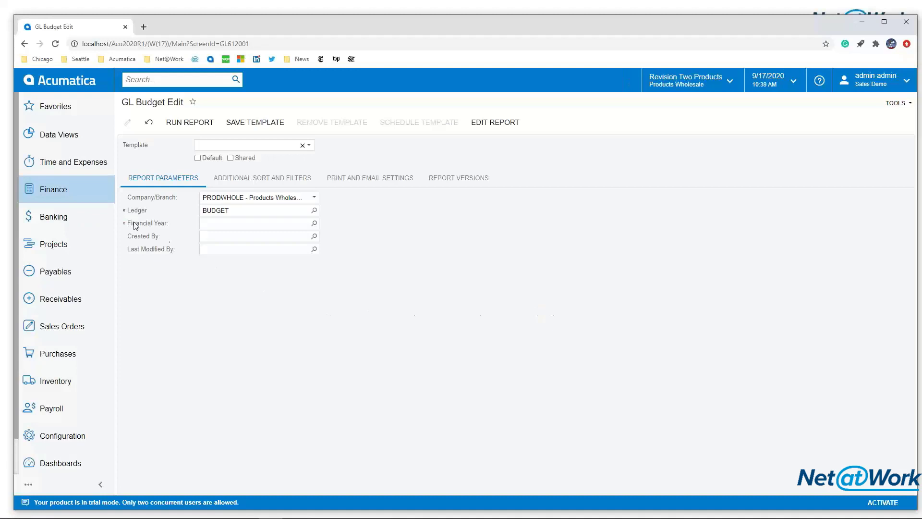
left_click(58, 106)
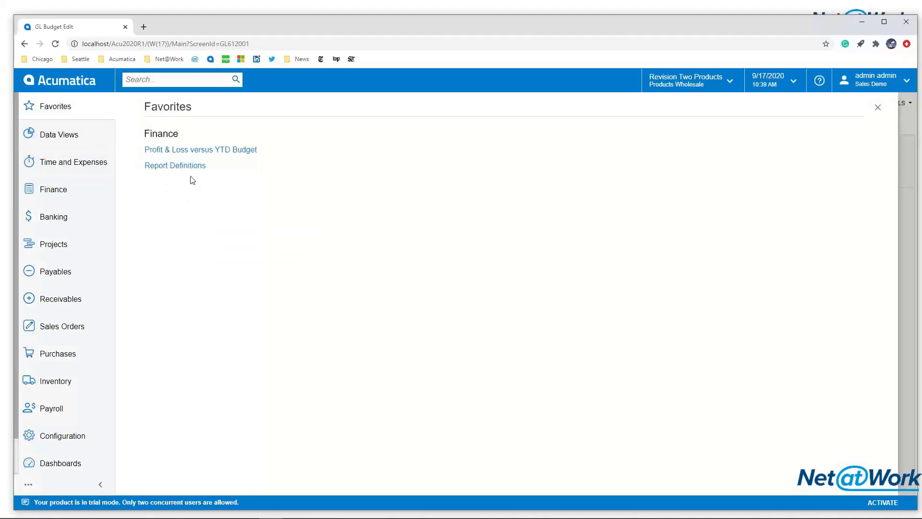
left_click(230, 149)
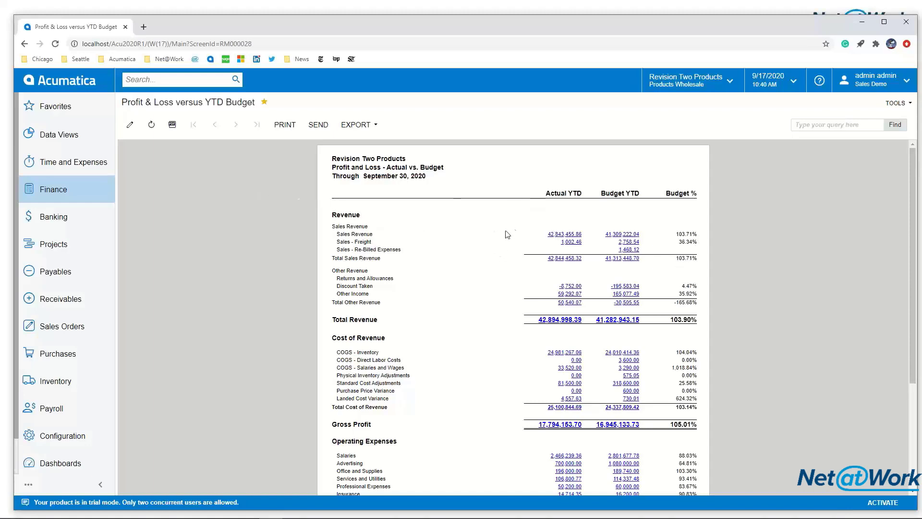
- Open the DPLB report definition, Profit and Loss versus PTD Budget, and bring up its column set for editing
left_click(68, 112)
left_click(158, 167)
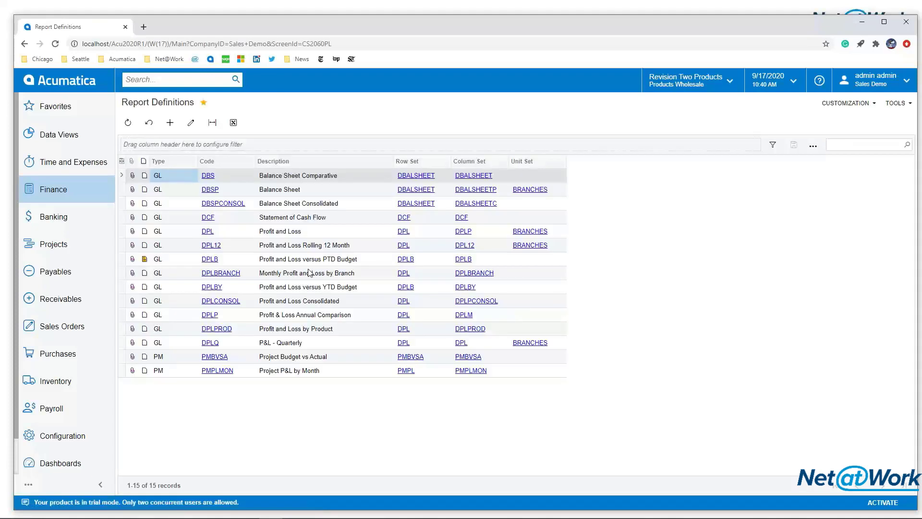
left_click(215, 259)
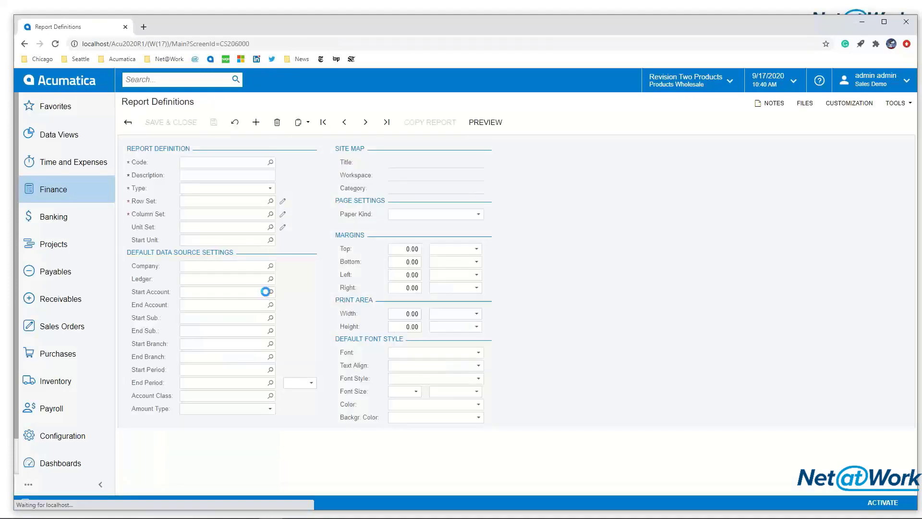
left_click(284, 230)
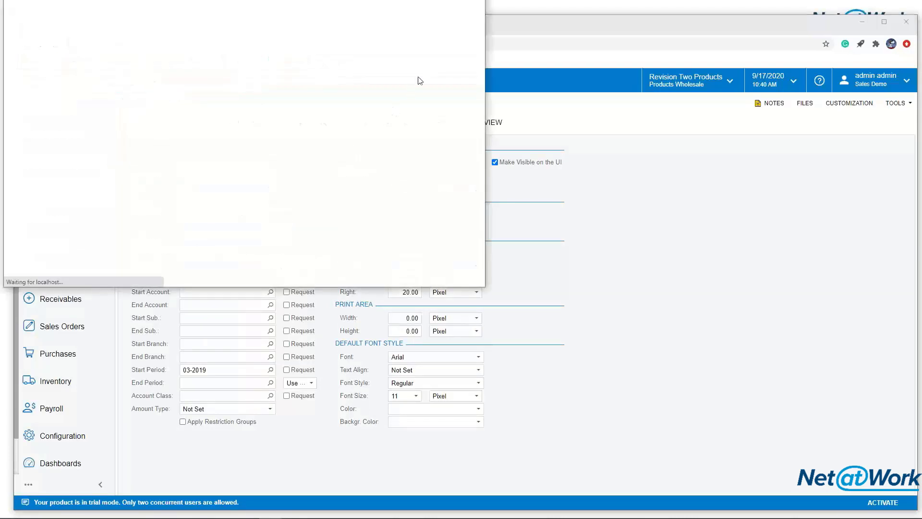
- Open the data source settings of the Budget PTD column in the DPLB column set
scroll(281, 351, "down", 5)
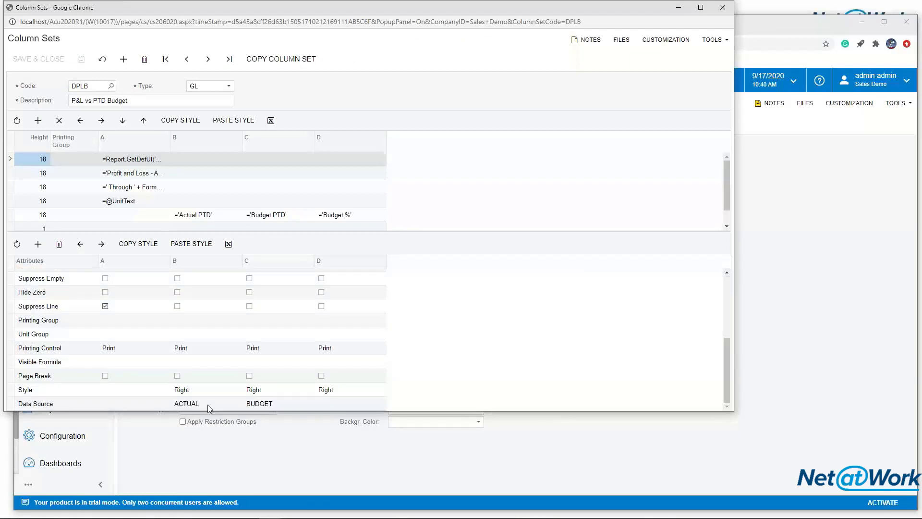
left_click(264, 404)
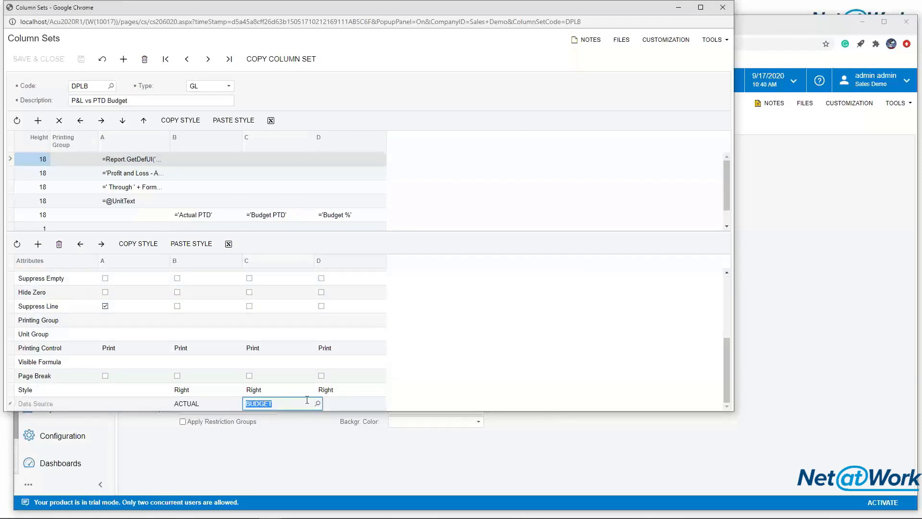
left_click(317, 403)
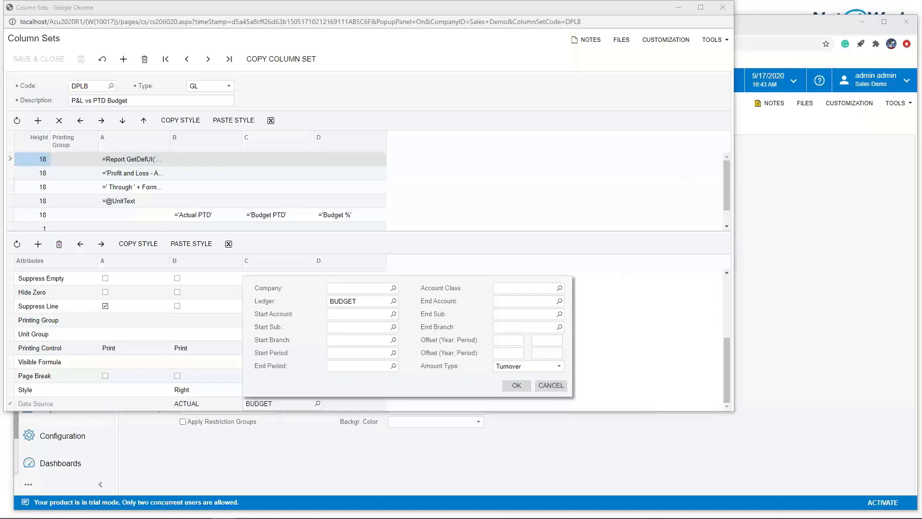
key("alt+Tab")
key("Right")
key("Right")
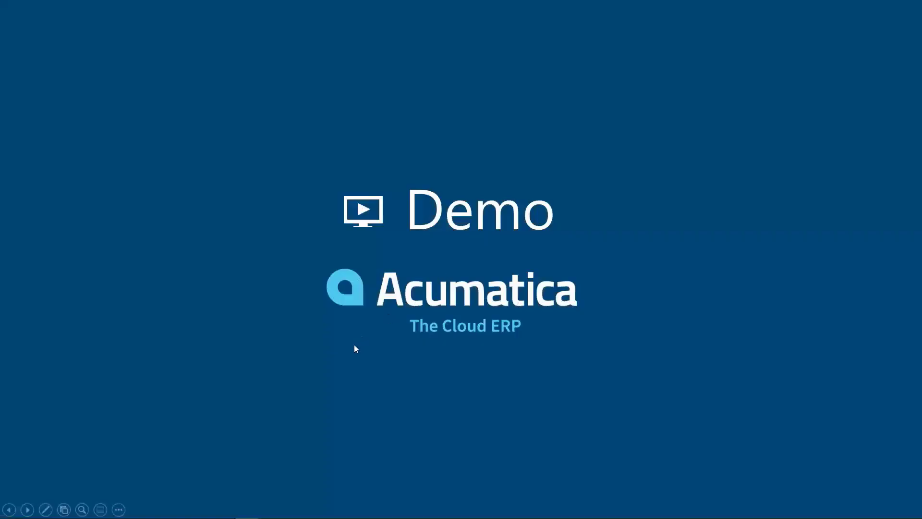